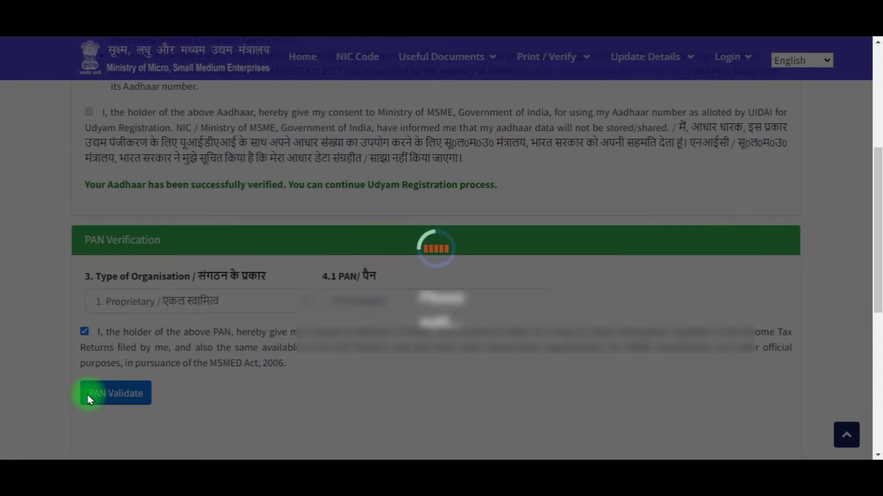
Step: Continue the registration form after PAN verification
{"action": "scroll", "coordinate": [432, 318], "scroll_direction": "down", "scroll_amount": 2}
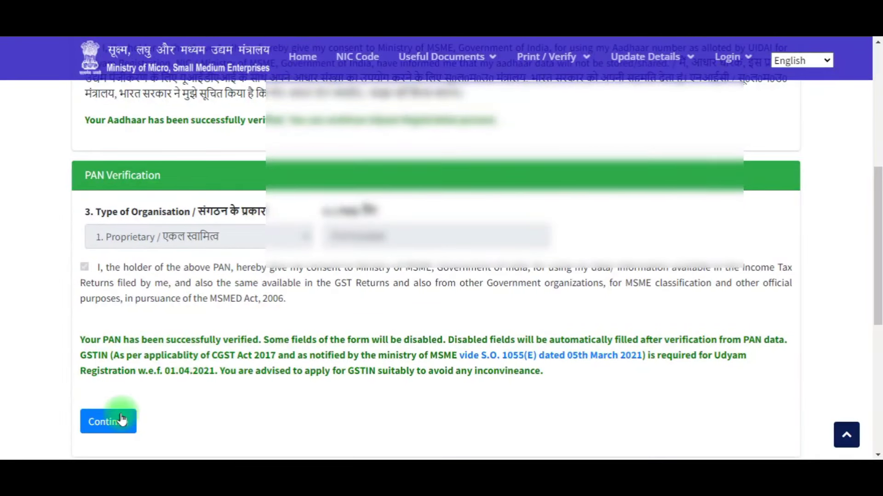
{"action": "left_click", "coordinate": [128, 428]}
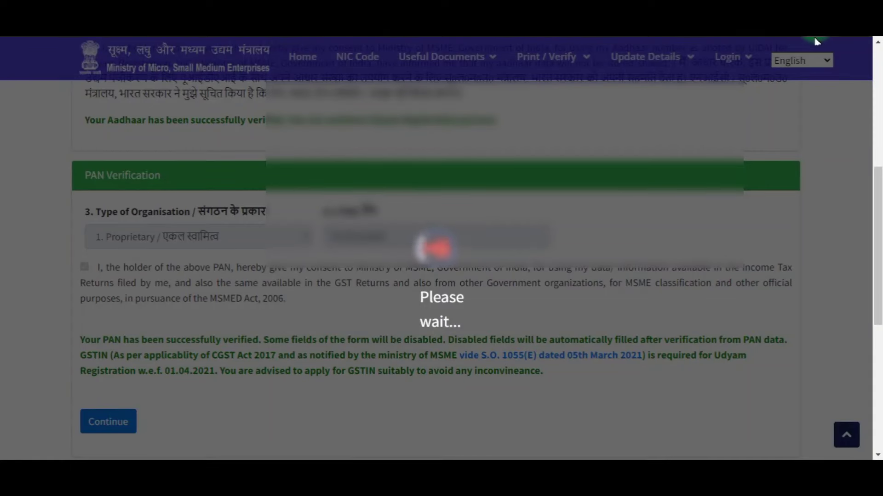
{"action": "scroll", "coordinate": [410, 317], "scroll_direction": "down", "scroll_amount": 2}
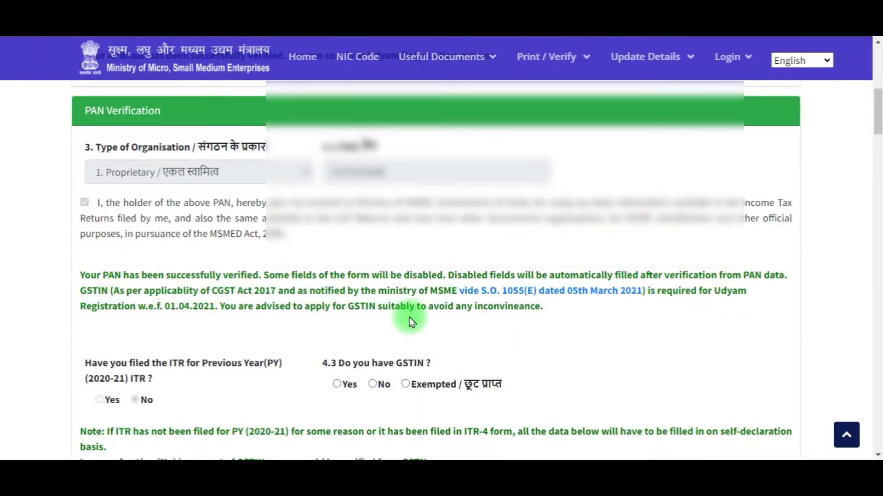
{"action": "scroll", "coordinate": [409, 319], "scroll_direction": "down", "scroll_amount": 1}
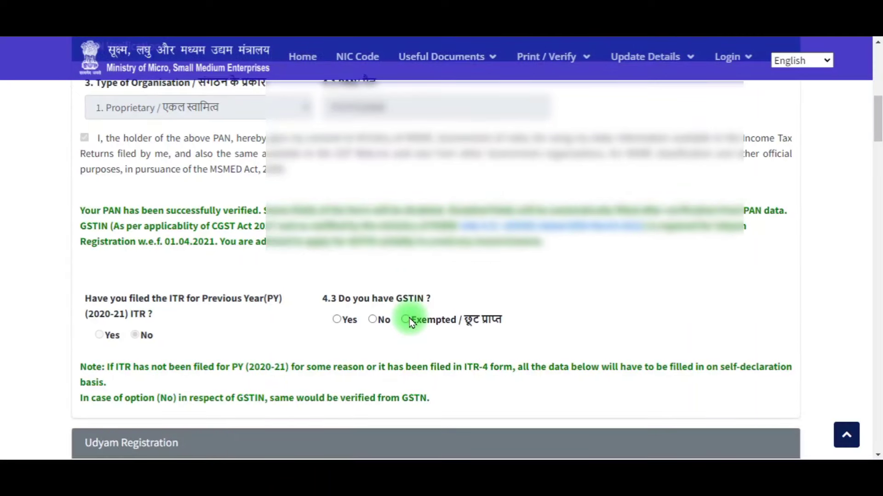
{"action": "left_click", "coordinate": [406, 320]}
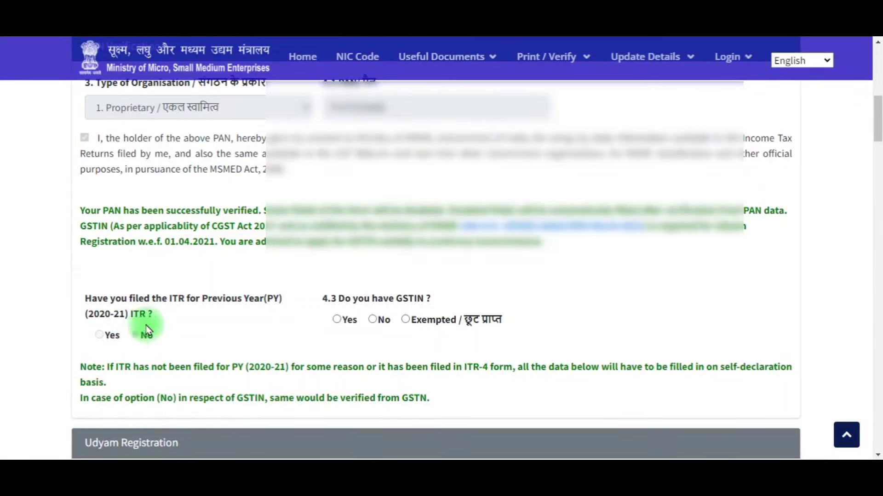
Step: Answer No to both the previous-year ITR question and the GSTIN question
{"action": "left_click", "coordinate": [136, 338]}
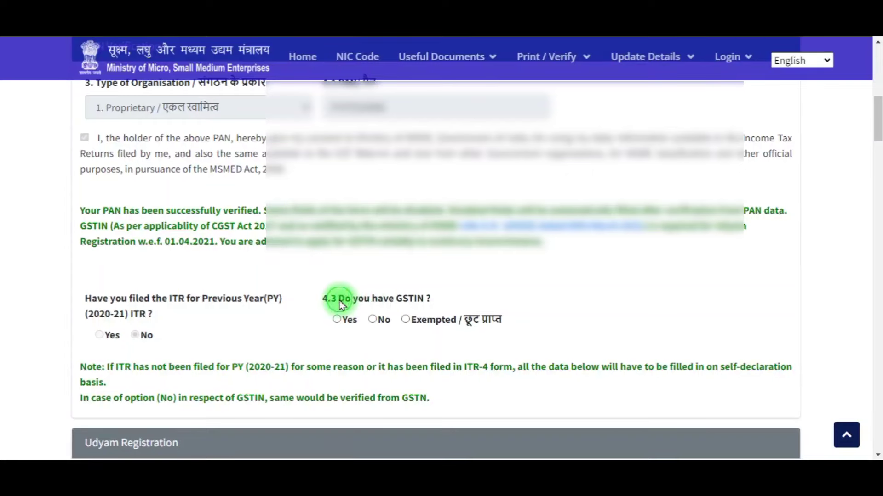
{"action": "left_click_drag", "start_coordinate": [340, 300], "coordinate": [418, 298]}
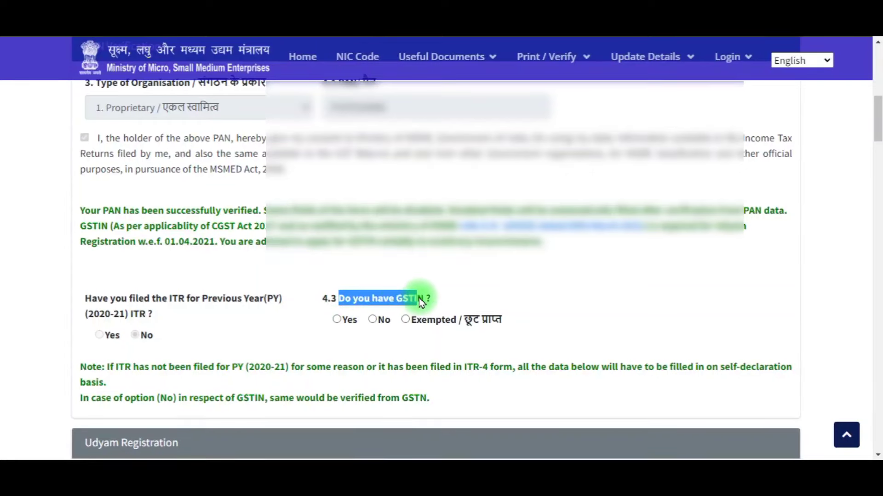
{"action": "left_click", "coordinate": [372, 320]}
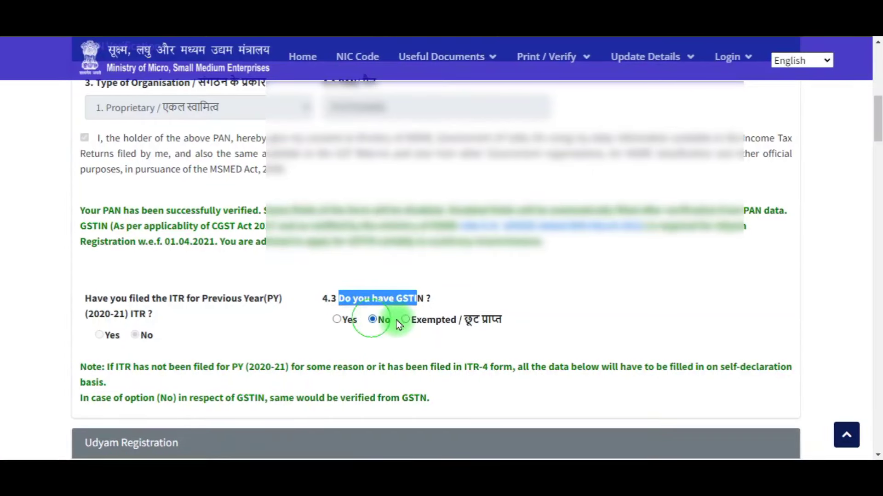
{"action": "scroll", "coordinate": [450, 335], "scroll_direction": "down", "scroll_amount": 1}
{"action": "scroll", "coordinate": [451, 337], "scroll_direction": "down", "scroll_amount": 4}
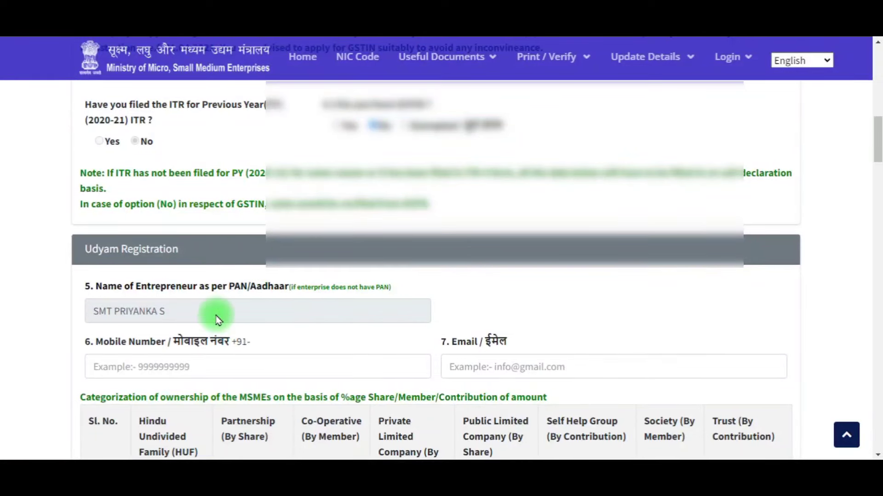
Step: Enter the entrepreneur's mobile number in field 6 and e-mail address in field 7
{"action": "scroll", "coordinate": [218, 320], "scroll_direction": "down", "scroll_amount": 3}
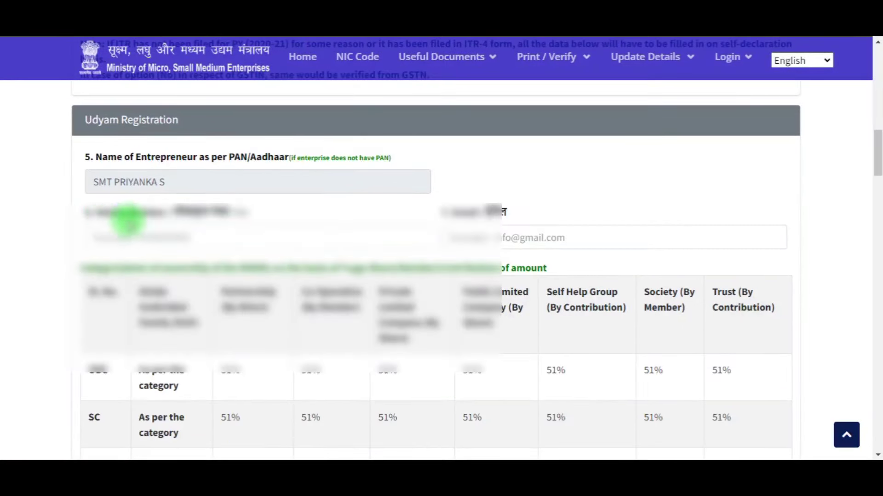
{"action": "left_click", "coordinate": [173, 232]}
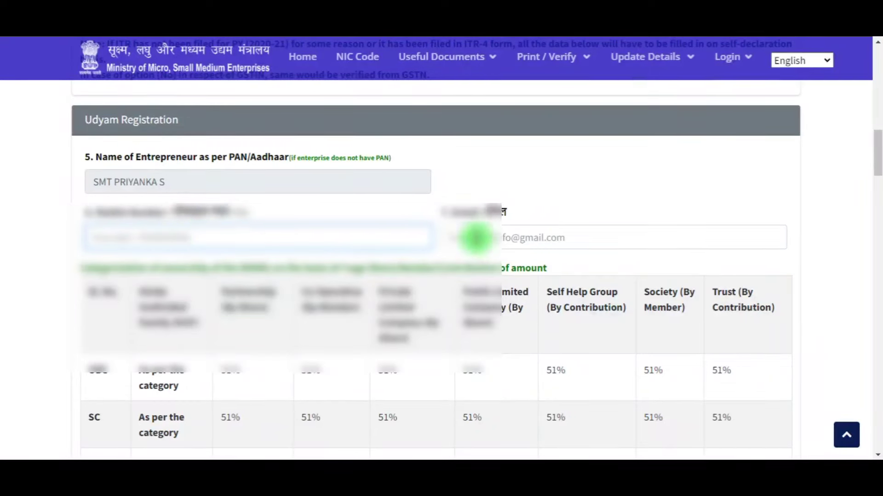
{"action": "left_click", "coordinate": [706, 178]}
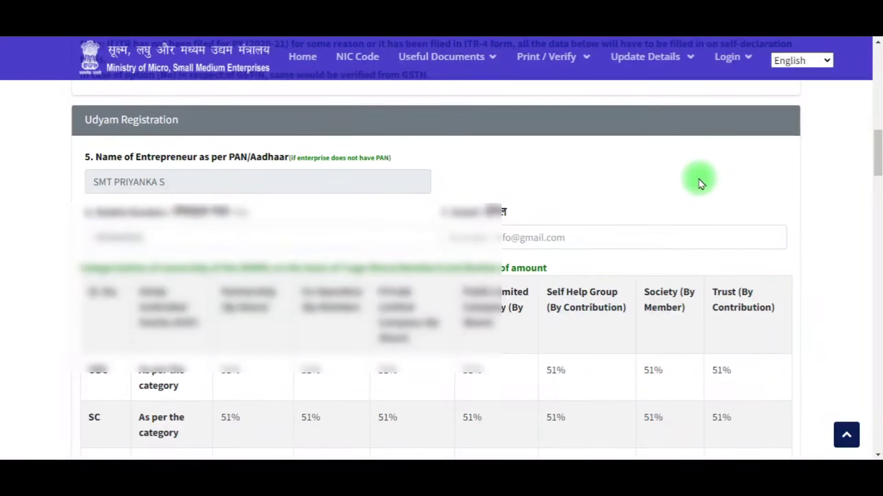
{"action": "left_click", "coordinate": [663, 228]}
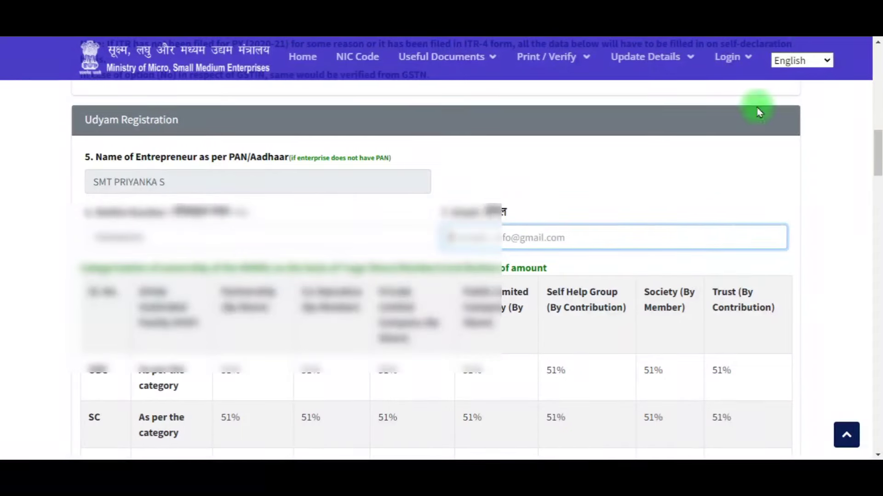
{"action": "left_click", "coordinate": [528, 134]}
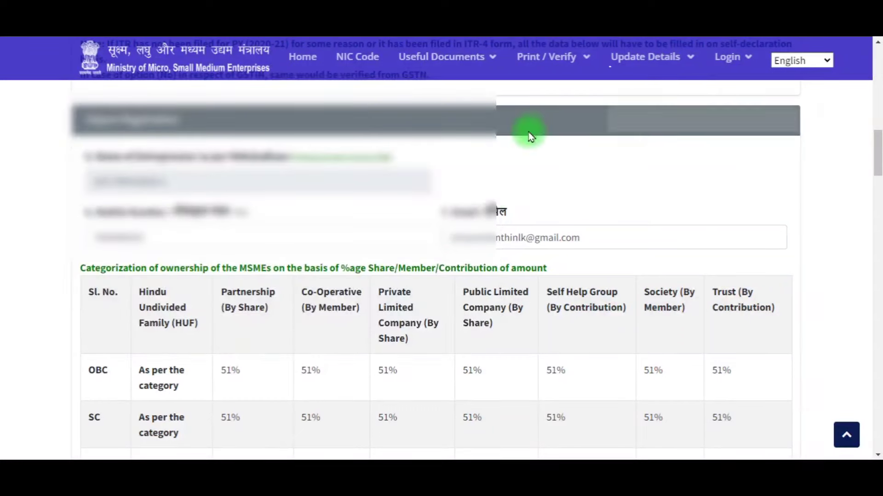
{"action": "scroll", "coordinate": [497, 198], "scroll_direction": "down", "scroll_amount": 1}
{"action": "scroll", "coordinate": [495, 196], "scroll_direction": "down", "scroll_amount": 2}
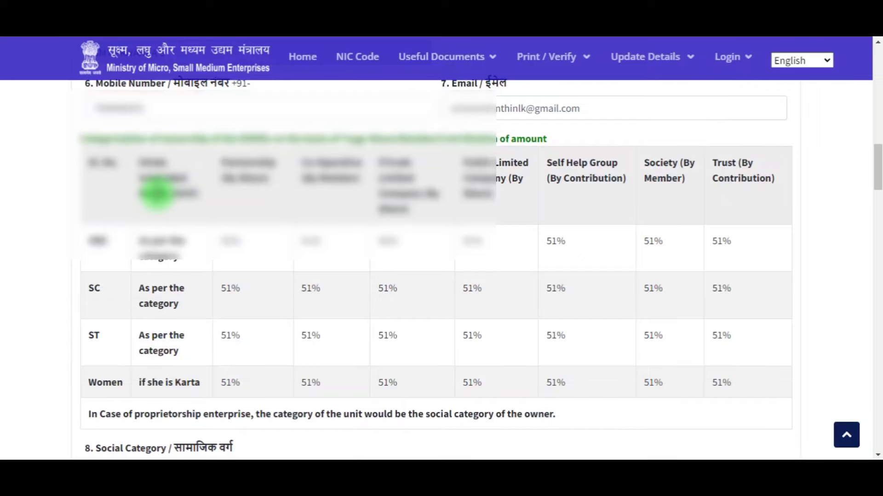
{"action": "scroll", "coordinate": [236, 202], "scroll_direction": "down", "scroll_amount": 3}
{"action": "scroll", "coordinate": [236, 203], "scroll_direction": "up", "scroll_amount": 3}
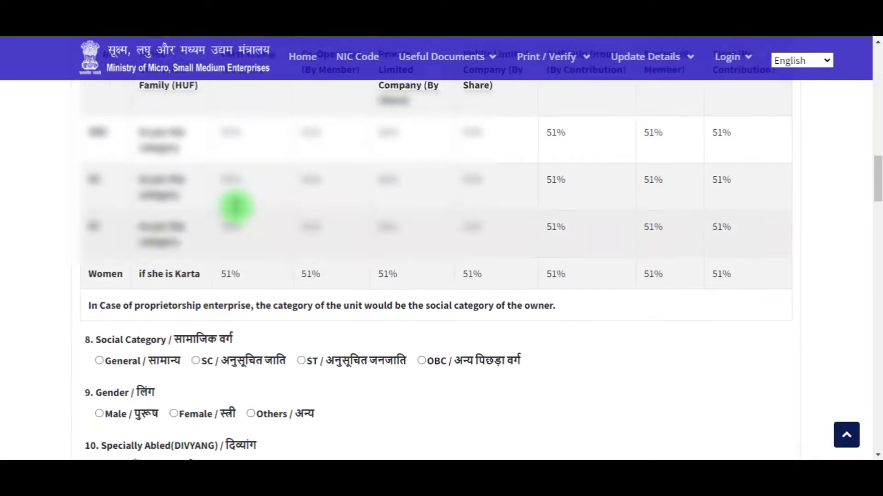
{"action": "scroll", "coordinate": [316, 206], "scroll_direction": "down", "scroll_amount": 2}
{"action": "scroll", "coordinate": [315, 207], "scroll_direction": "up", "scroll_amount": 2}
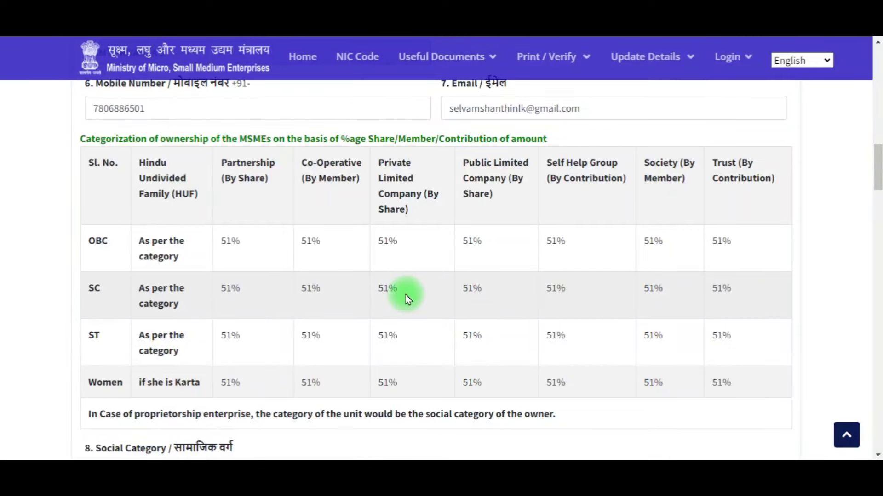
{"action": "scroll", "coordinate": [407, 298], "scroll_direction": "down", "scroll_amount": 3}
{"action": "scroll", "coordinate": [408, 299], "scroll_direction": "down", "scroll_amount": 4}
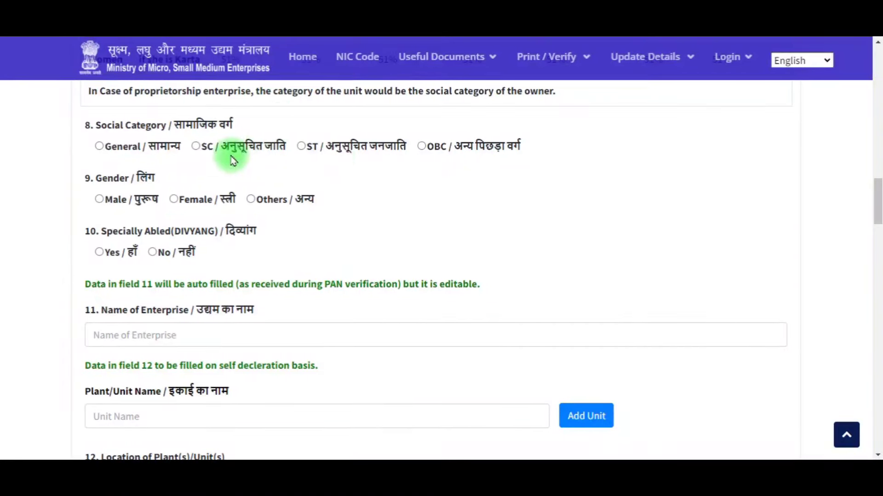
Step: Choose OBC as social category, Female as gender and No for Specially Abled (DIVYANG)
{"action": "left_click", "coordinate": [420, 147]}
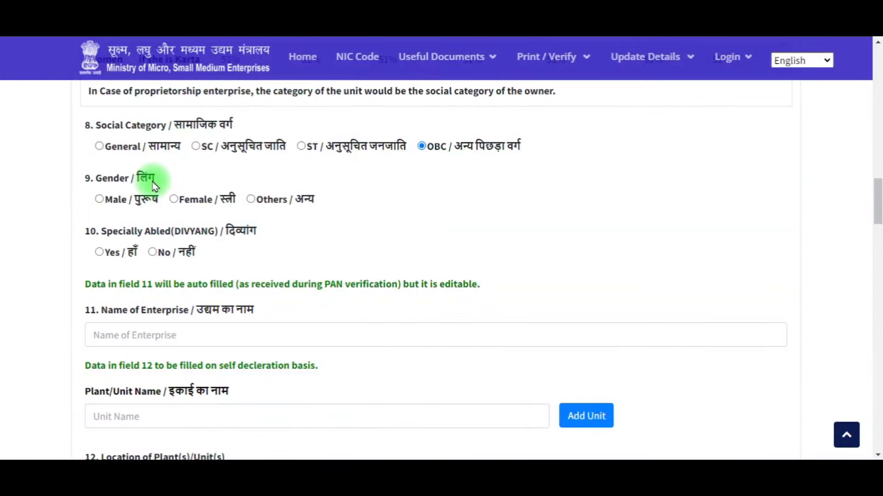
{"action": "left_click", "coordinate": [174, 199]}
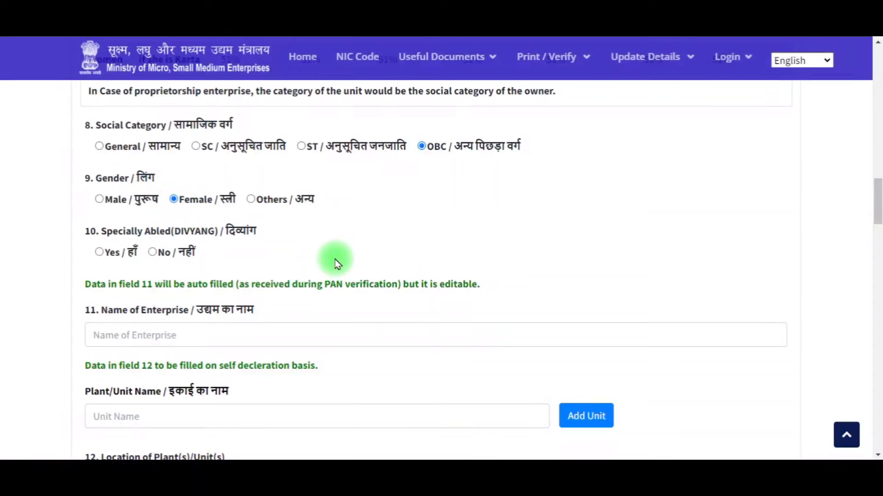
{"action": "double_click", "coordinate": [113, 231]}
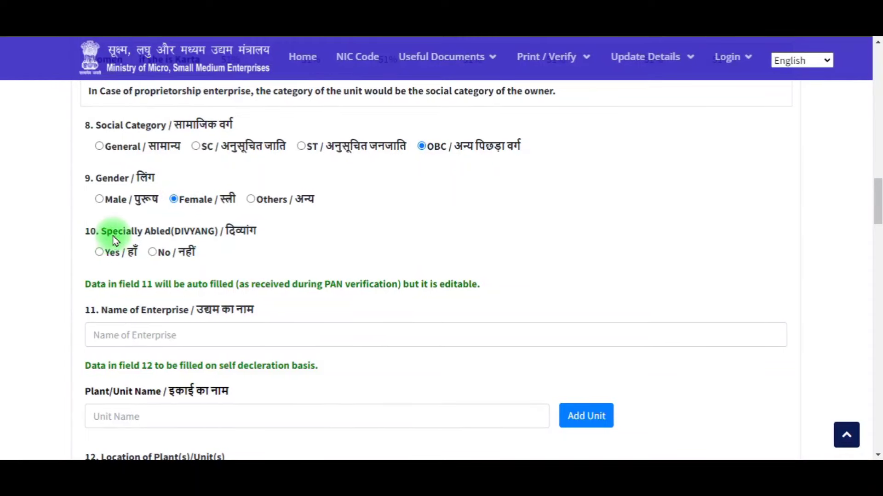
{"action": "left_click_drag", "start_coordinate": [154, 238], "coordinate": [260, 240]}
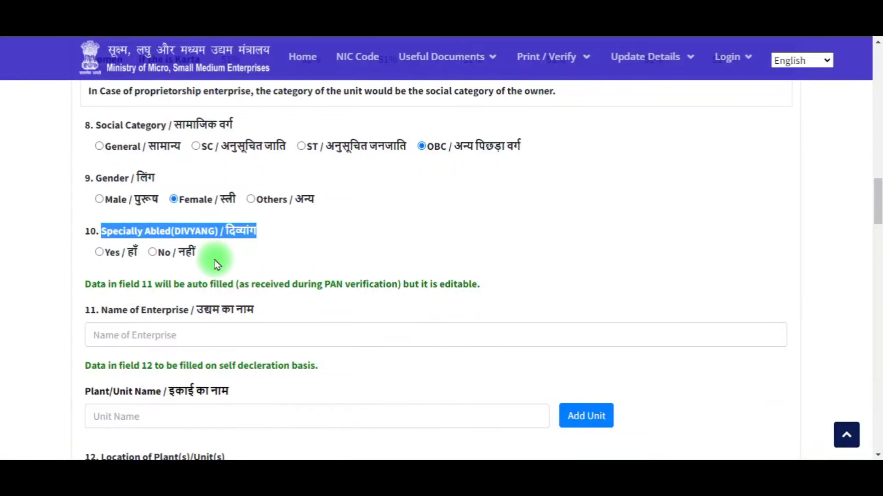
{"action": "left_click", "coordinate": [151, 256]}
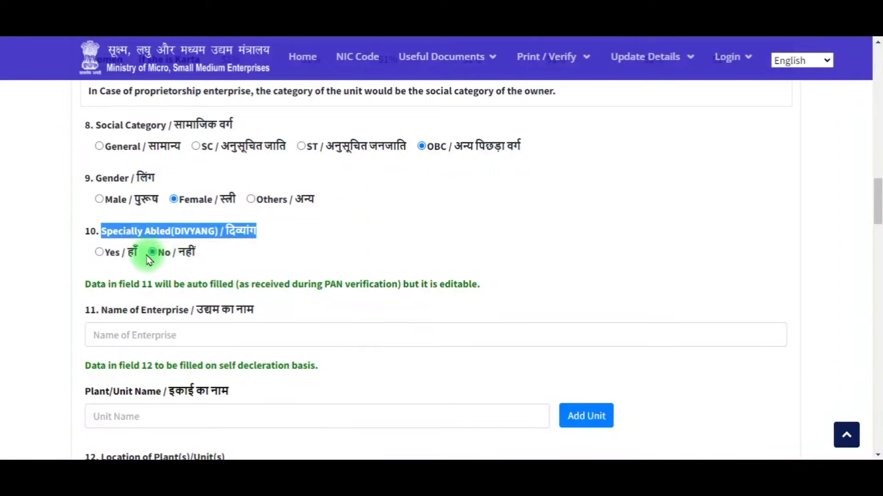
{"action": "left_click", "coordinate": [226, 270]}
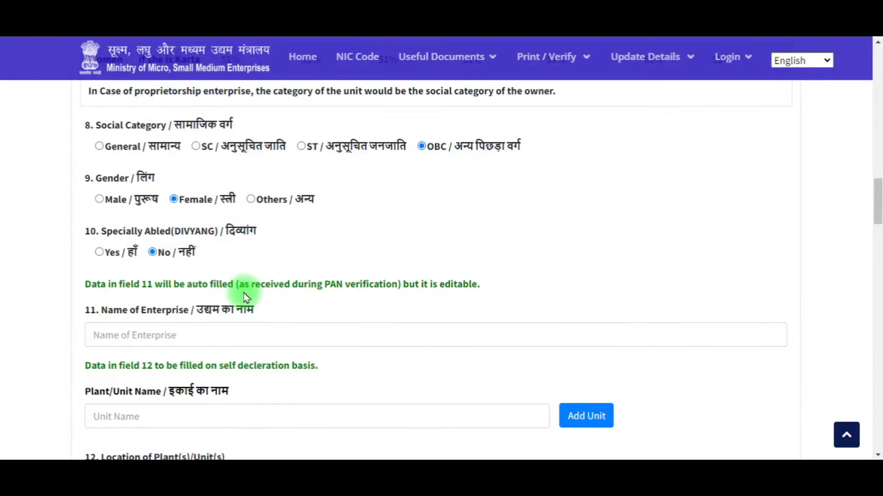
{"action": "scroll", "coordinate": [245, 296], "scroll_direction": "down", "scroll_amount": 1}
{"action": "left_click_drag", "start_coordinate": [78, 247], "coordinate": [224, 269]}
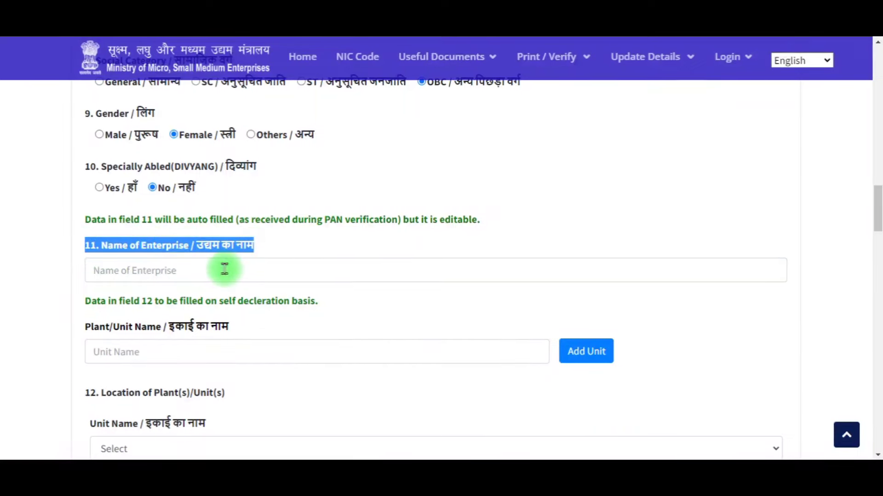
Step: Enter SS DEPARTMENTAL STORE as enterprise and plant/unit name, and add it as unit 1
{"action": "left_click", "coordinate": [224, 269]}
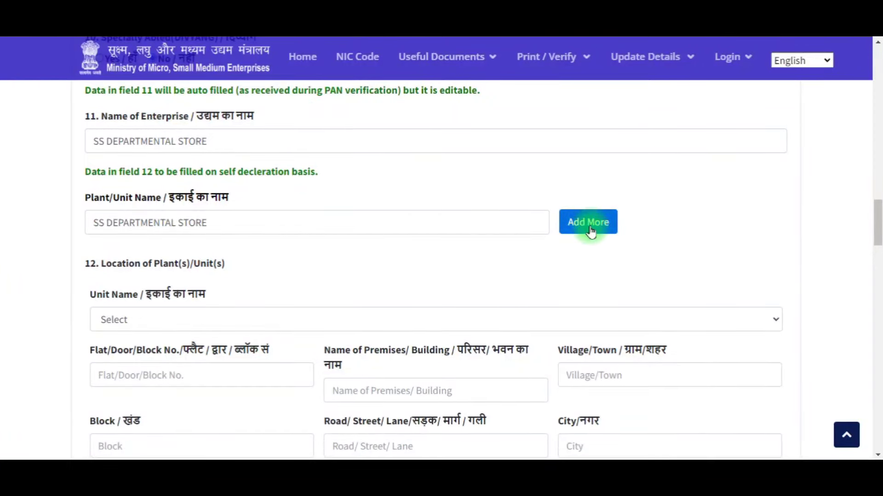
{"action": "left_click", "coordinate": [589, 230]}
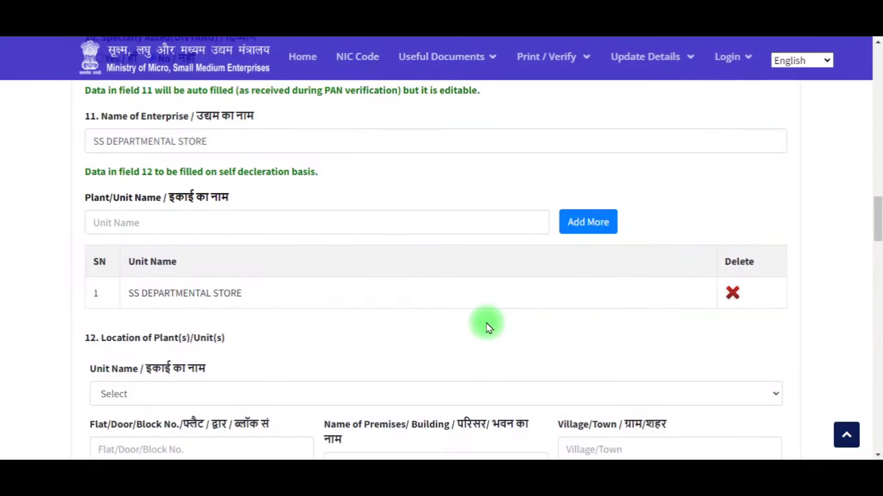
{"action": "scroll", "coordinate": [381, 278], "scroll_direction": "down", "scroll_amount": 4}
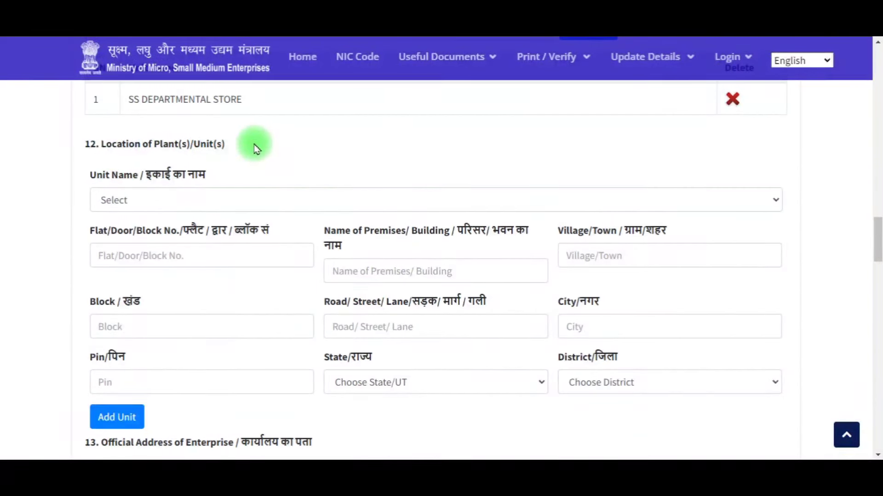
{"action": "left_click", "coordinate": [178, 199]}
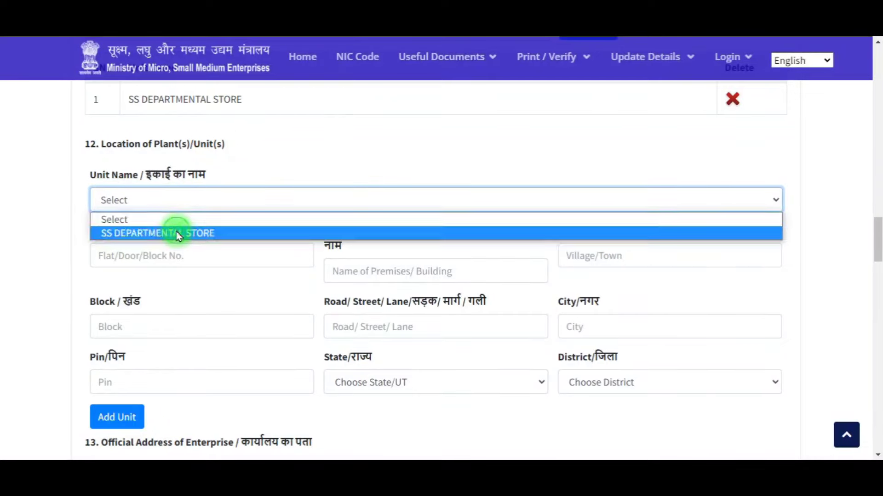
{"action": "left_click", "coordinate": [178, 234]}
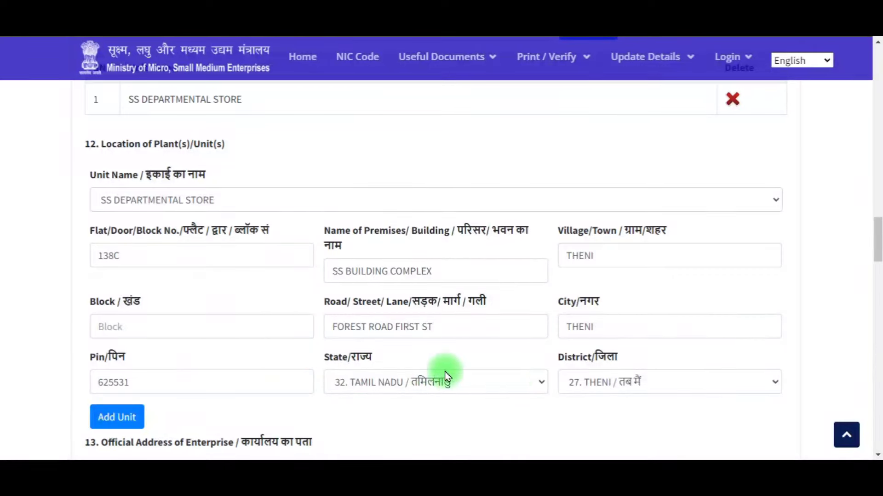
{"action": "scroll", "coordinate": [351, 366], "scroll_direction": "down", "scroll_amount": 3}
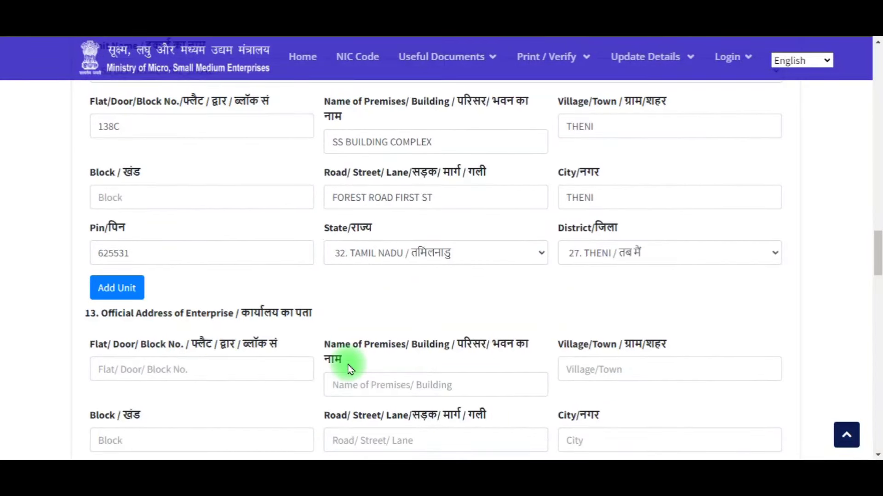
{"action": "scroll", "coordinate": [316, 279], "scroll_direction": "down", "scroll_amount": 1}
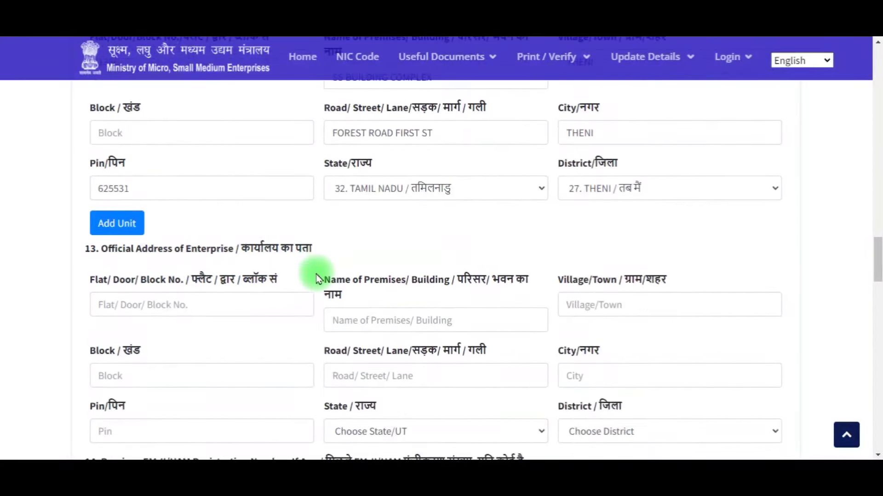
{"action": "left_click", "coordinate": [125, 232]}
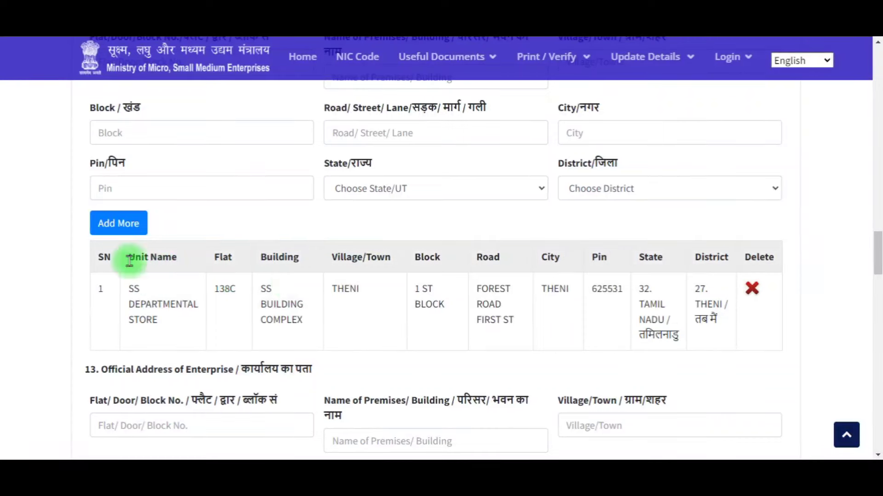
{"action": "scroll", "coordinate": [507, 282], "scroll_direction": "down", "scroll_amount": 4}
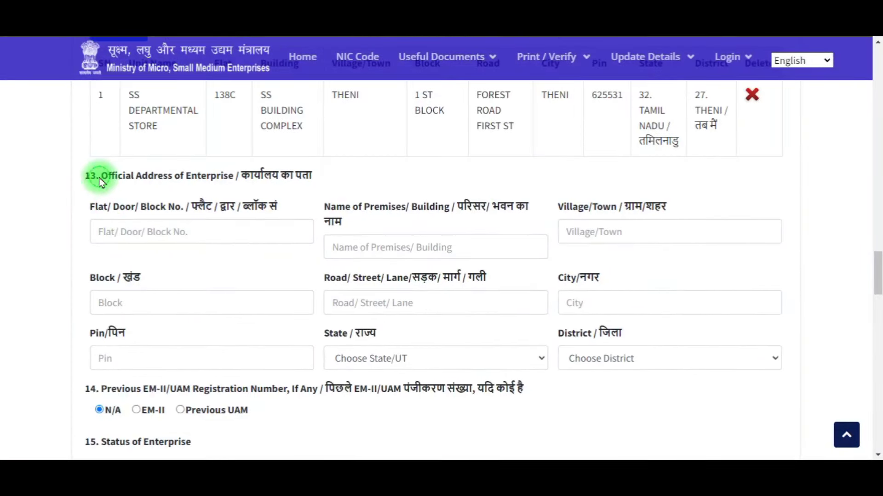
{"action": "left_click_drag", "start_coordinate": [99, 176], "coordinate": [236, 181]}
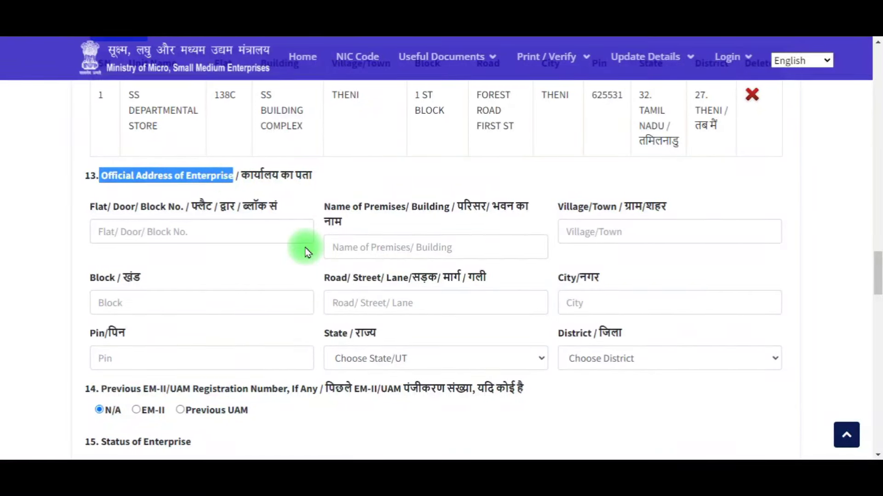
{"action": "scroll", "coordinate": [307, 253], "scroll_direction": "up", "scroll_amount": 4}
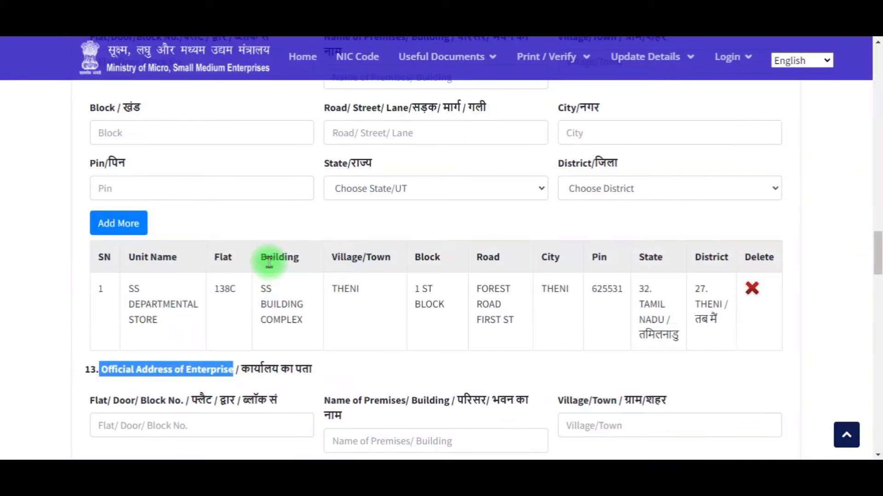
{"action": "scroll", "coordinate": [330, 315], "scroll_direction": "down", "scroll_amount": 3}
{"action": "scroll", "coordinate": [329, 320], "scroll_direction": "up", "scroll_amount": 1}
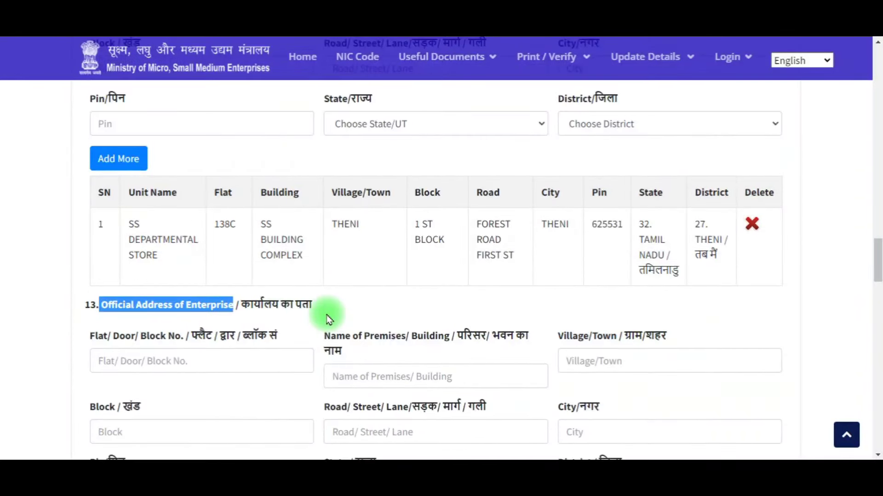
{"action": "scroll", "coordinate": [329, 320], "scroll_direction": "up", "scroll_amount": 2}
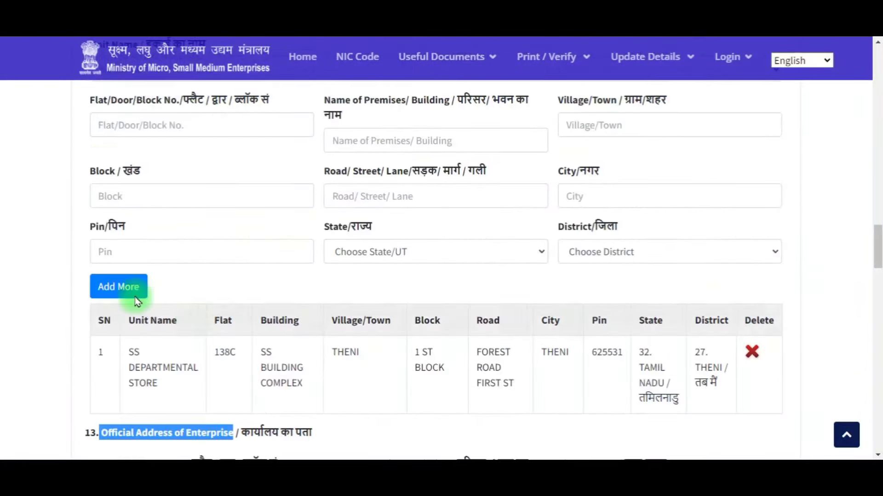
{"action": "scroll", "coordinate": [371, 306], "scroll_direction": "down", "scroll_amount": 4}
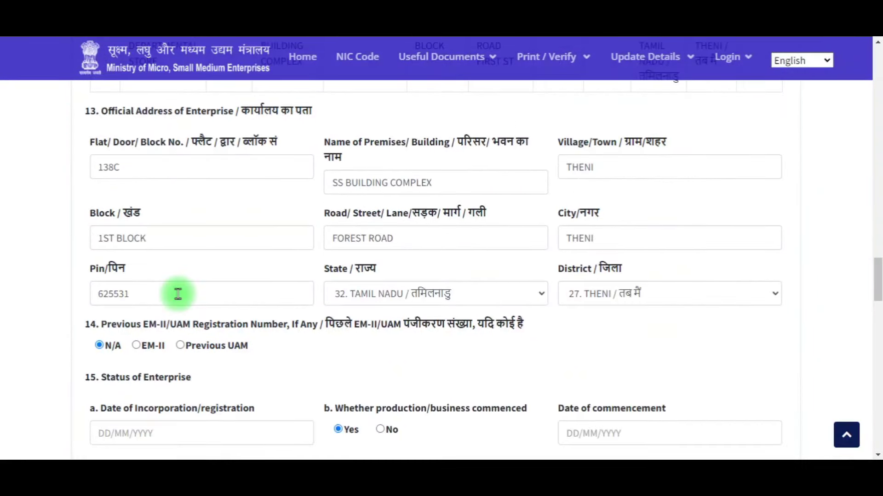
{"action": "scroll", "coordinate": [178, 294], "scroll_direction": "down", "scroll_amount": 1}
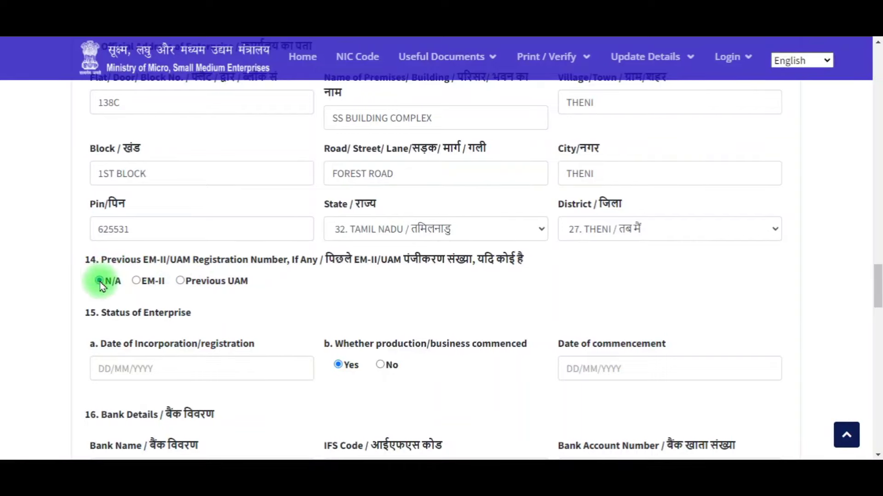
Step: Set the date of incorporation to 01/11/2022 and business commenced to No
{"action": "scroll", "coordinate": [241, 307], "scroll_direction": "down", "scroll_amount": 2}
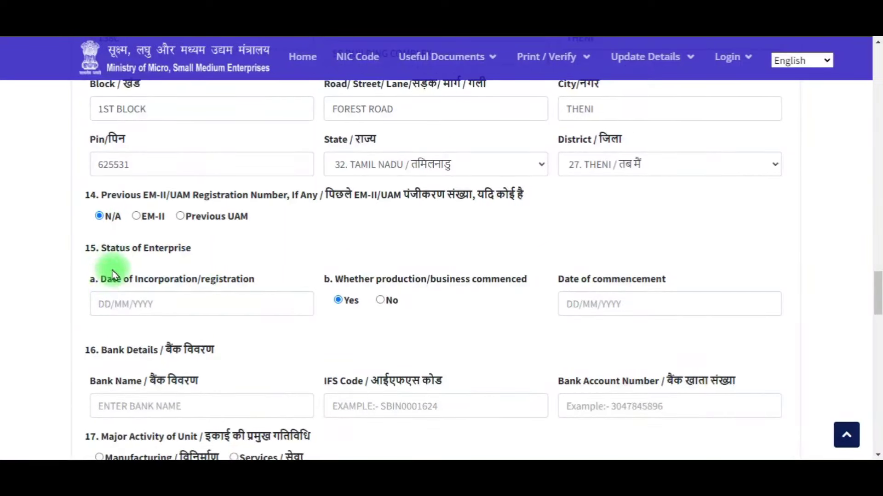
{"action": "left_click_drag", "start_coordinate": [102, 256], "coordinate": [197, 252]}
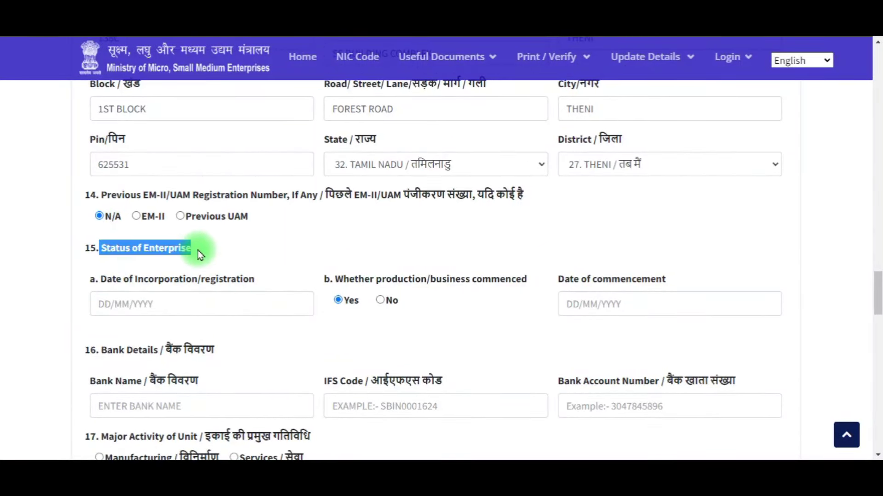
{"action": "left_click", "coordinate": [234, 247]}
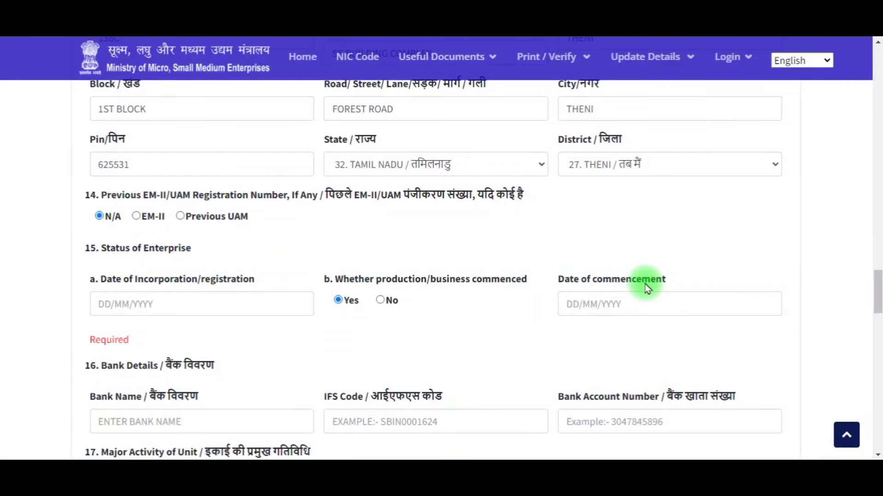
{"action": "left_click", "coordinate": [613, 309]}
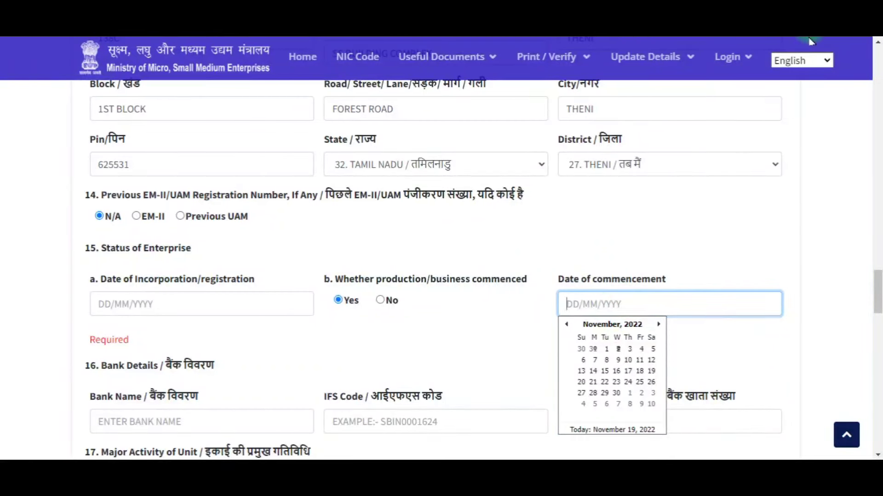
{"action": "left_click", "coordinate": [607, 349]}
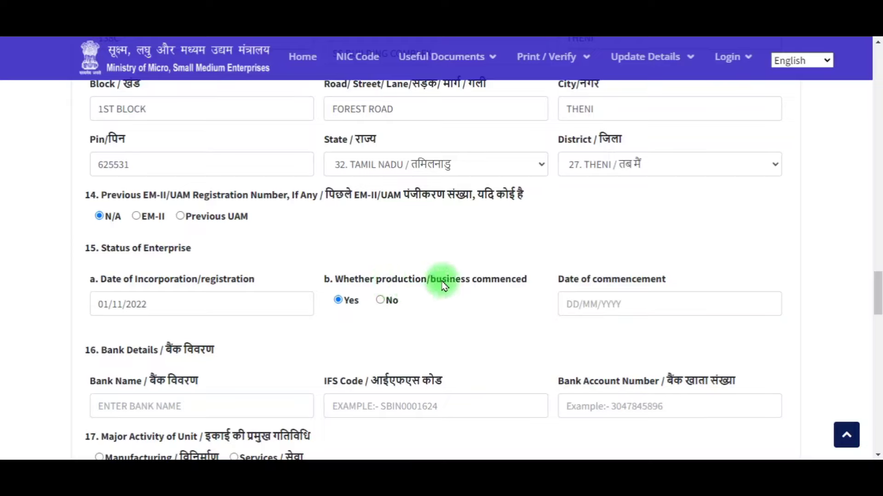
{"action": "left_click_drag", "start_coordinate": [381, 282], "coordinate": [528, 280]}
{"action": "left_click", "coordinate": [391, 302]}
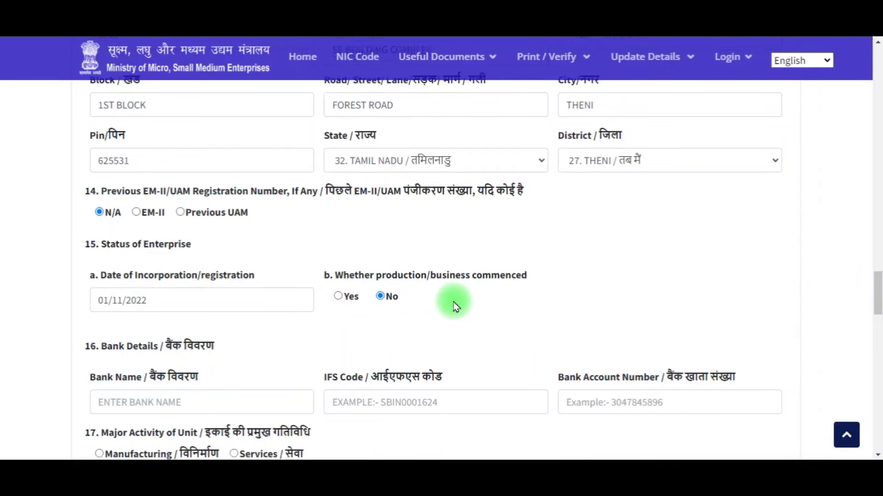
{"action": "scroll", "coordinate": [450, 301], "scroll_direction": "down", "scroll_amount": 3}
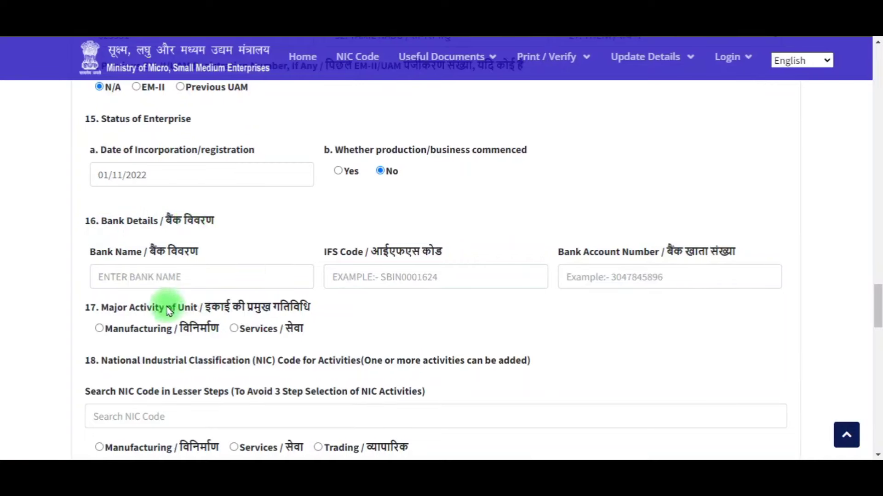
Step: Enter FEDRAL BANK name, IFS code and account number; set major activity to Services, Trading
{"action": "left_click", "coordinate": [170, 280]}
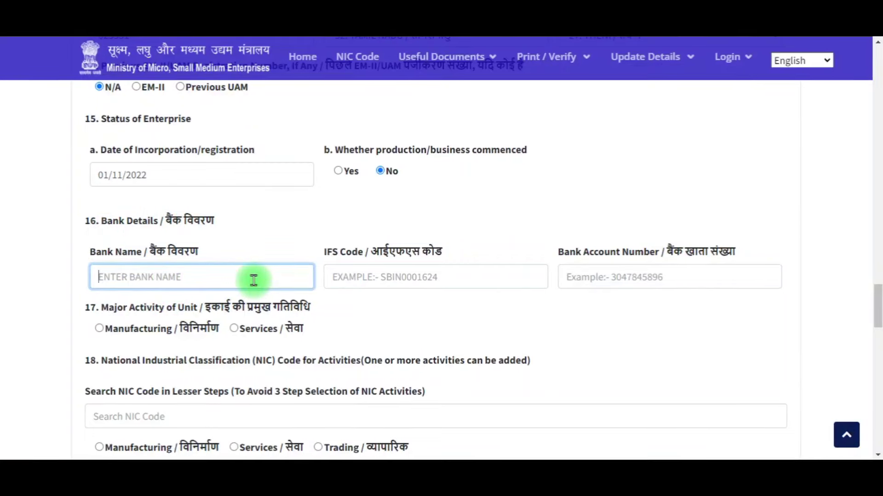
{"action": "left_click", "coordinate": [358, 279]}
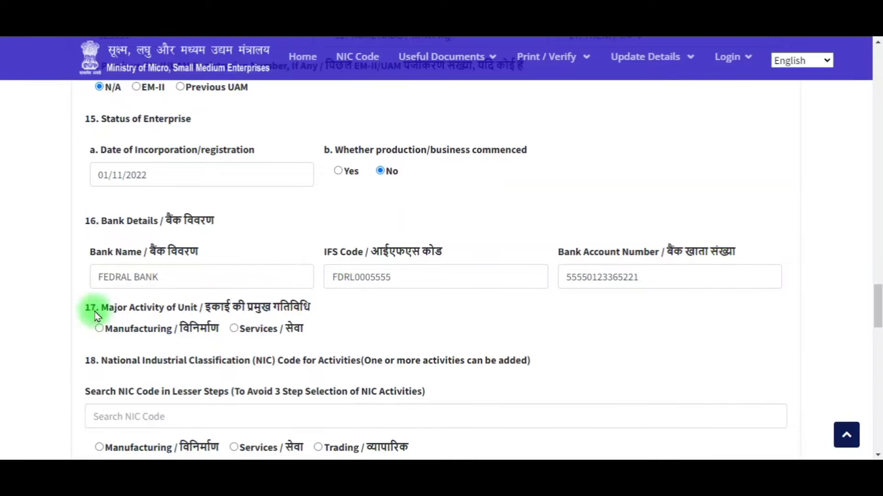
{"action": "left_click_drag", "start_coordinate": [101, 309], "coordinate": [203, 308]}
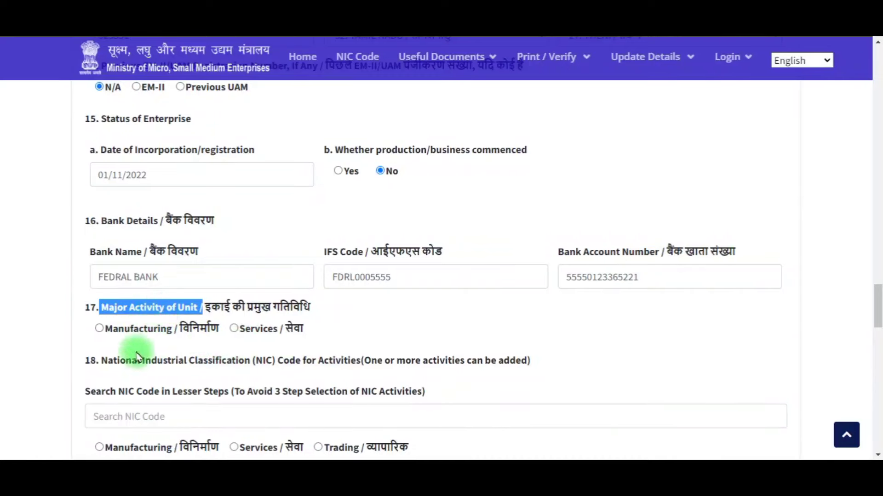
{"action": "left_click", "coordinate": [237, 329]}
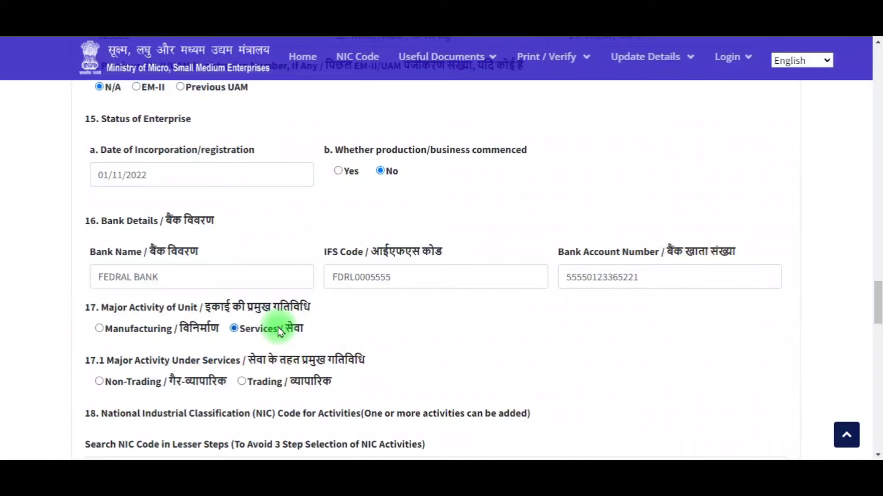
{"action": "scroll", "coordinate": [279, 331], "scroll_direction": "down", "scroll_amount": 3}
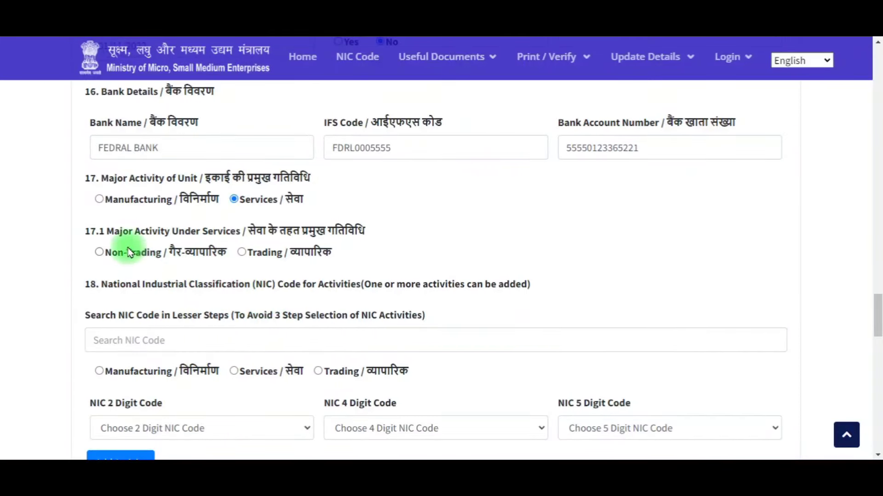
{"action": "left_click_drag", "start_coordinate": [105, 231], "coordinate": [240, 232]}
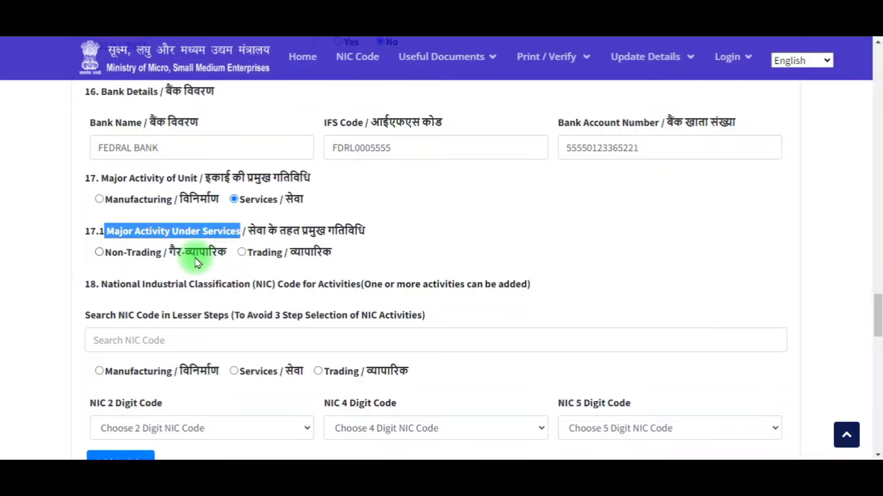
{"action": "left_click", "coordinate": [241, 253]}
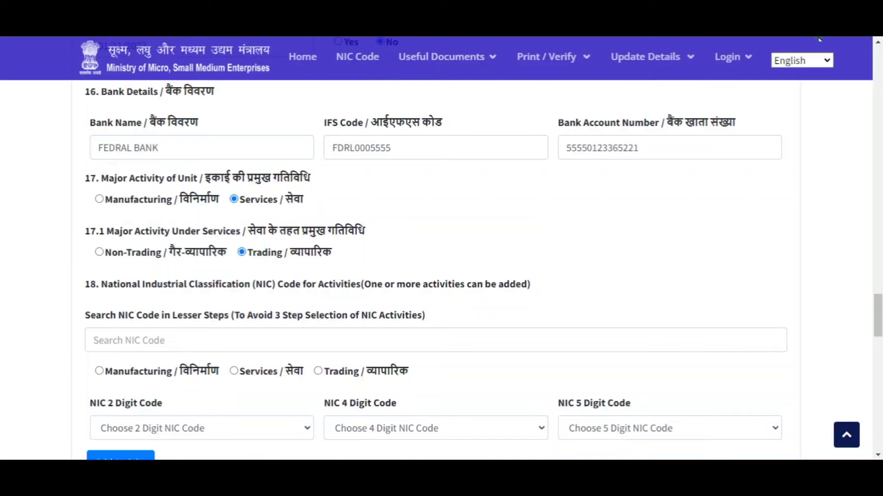
{"action": "scroll", "coordinate": [558, 164], "scroll_direction": "down", "scroll_amount": 3}
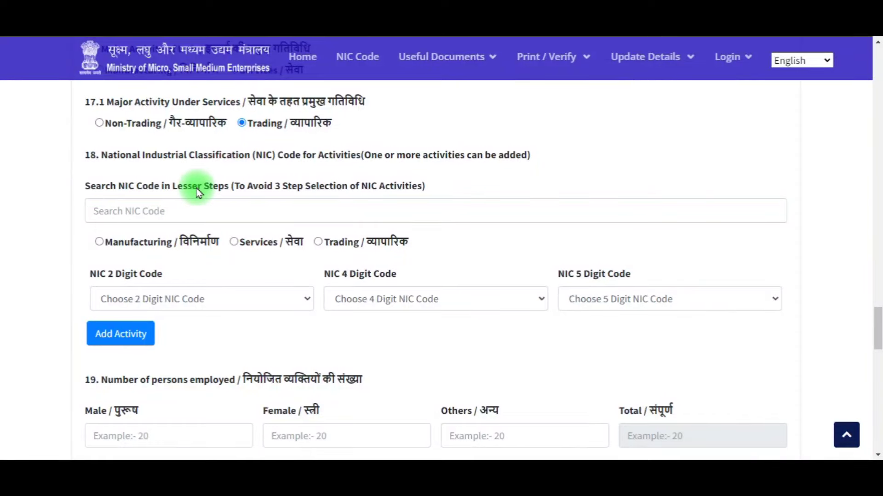
Step: Search the NIC list for STORE and pick the 4711 non-specialized stores result
{"action": "left_click", "coordinate": [223, 214]}
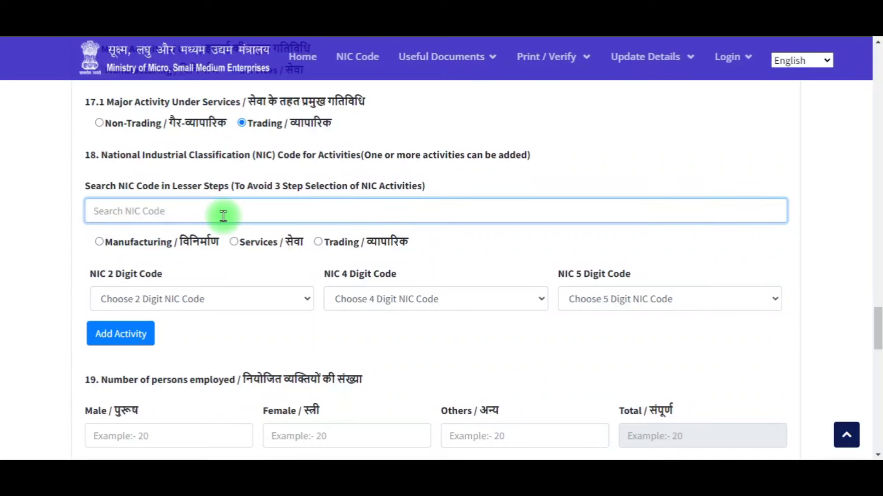
{"action": "type", "text": "STIR"}
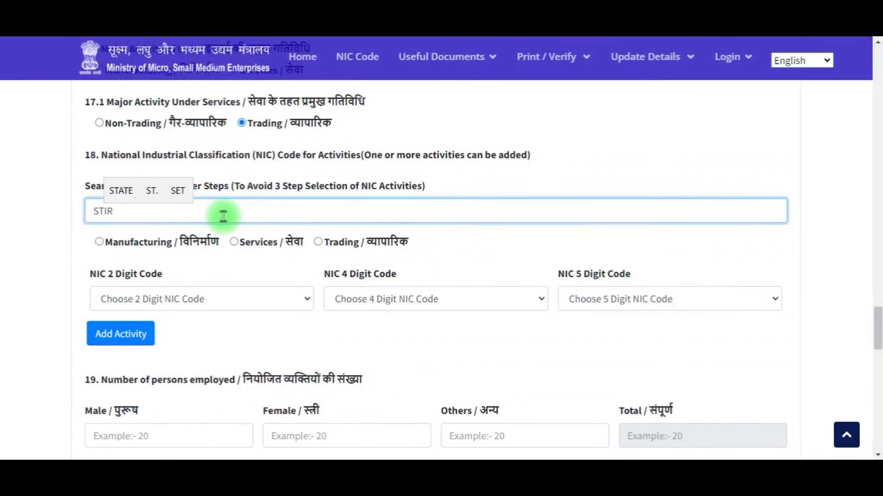
{"action": "key", "text": "BackSpace"}
{"action": "type", "text": "ORE"}
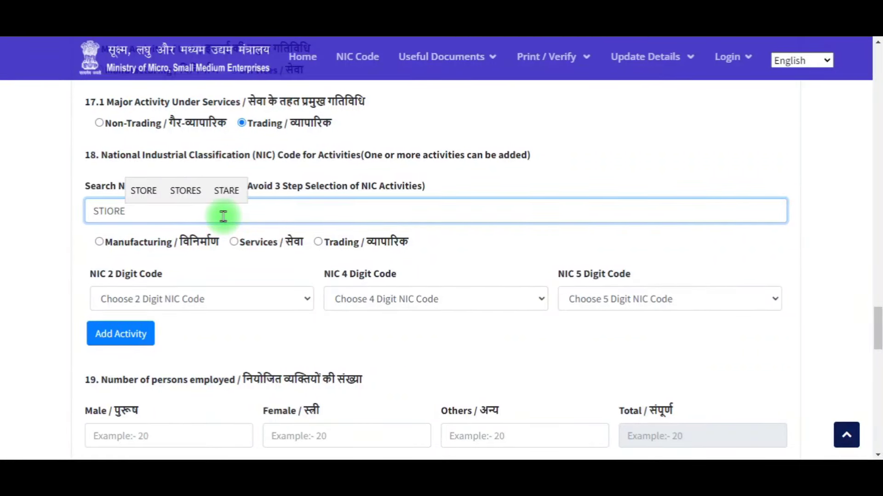
{"action": "left_click", "coordinate": [186, 192]}
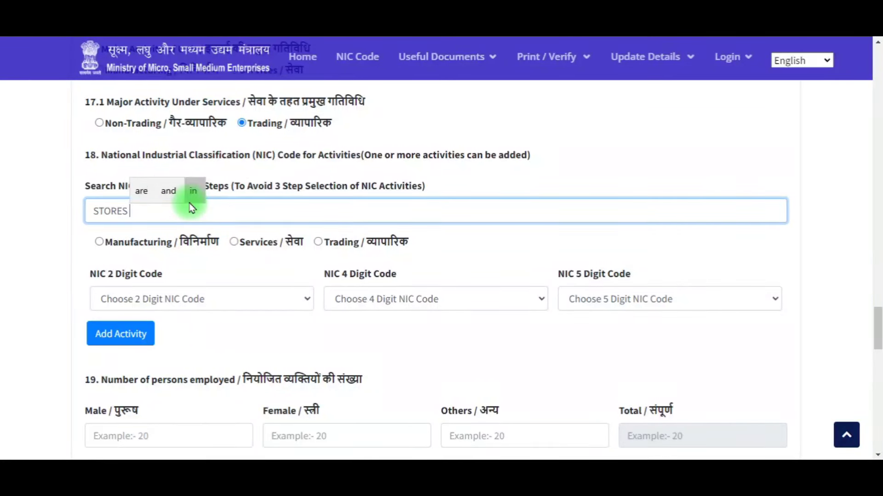
{"action": "key", "text": "BackSpace"}
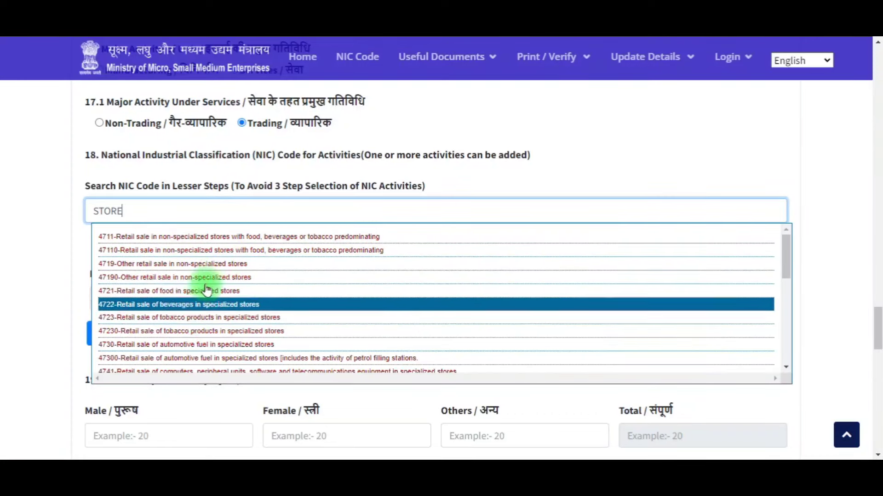
{"action": "scroll", "coordinate": [197, 329], "scroll_direction": "down", "scroll_amount": 3}
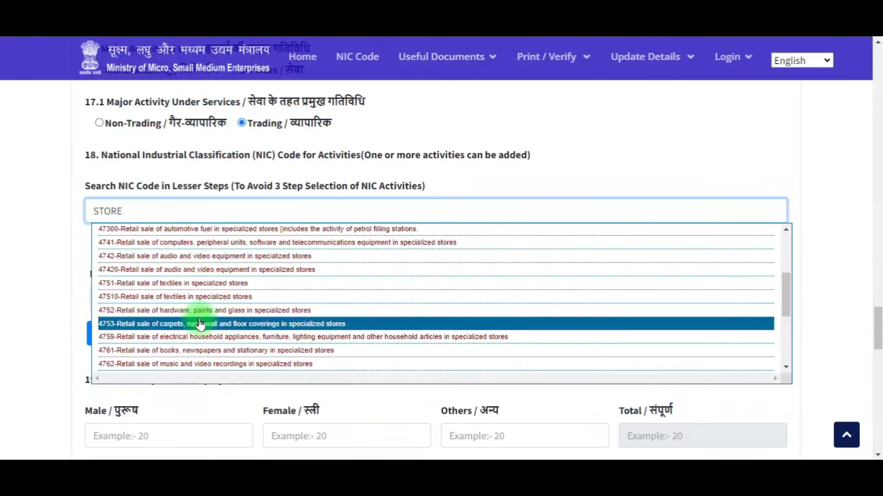
{"action": "scroll", "coordinate": [214, 305], "scroll_direction": "up", "scroll_amount": 3}
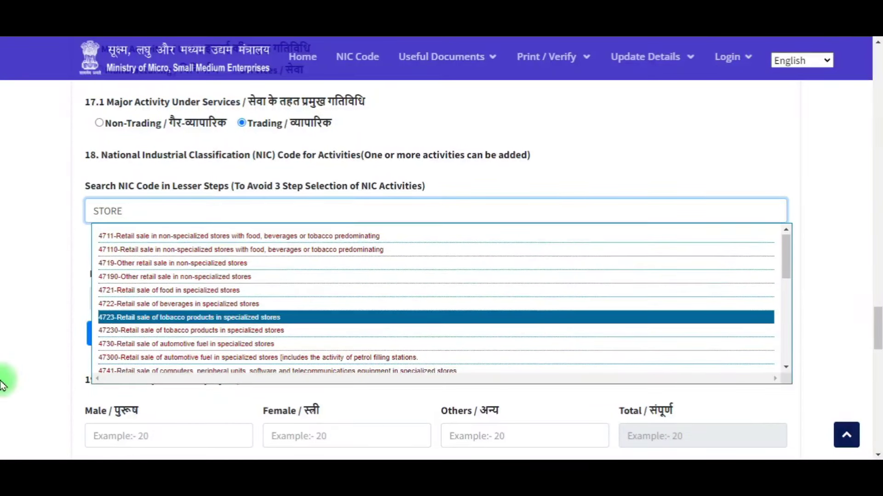
{"action": "key", "text": "Down"}
{"action": "key", "text": "Return"}
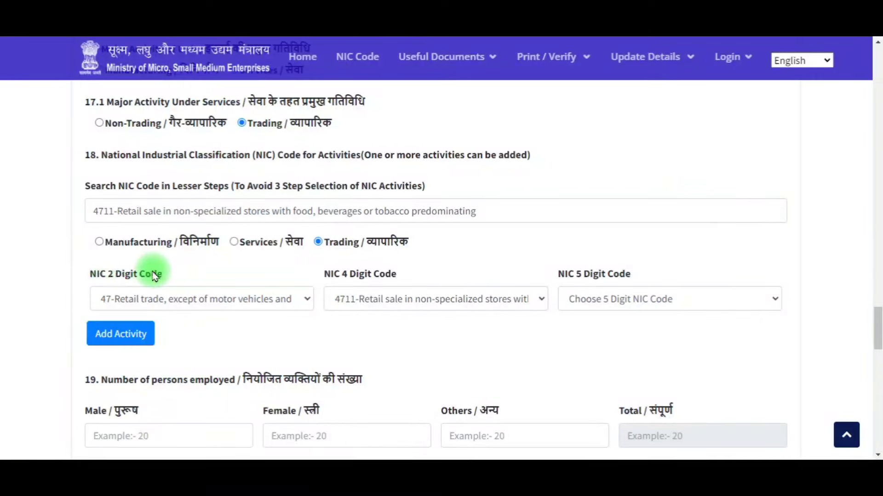
Step: Choose 5-digit NIC code 47110 and add it as a Trading activity
{"action": "left_click", "coordinate": [588, 300]}
{"action": "left_click", "coordinate": [599, 332]}
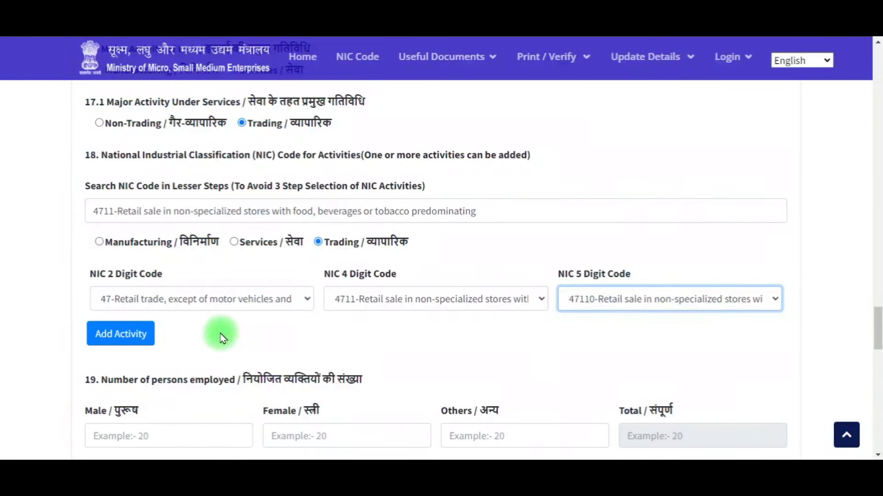
{"action": "left_click", "coordinate": [104, 343]}
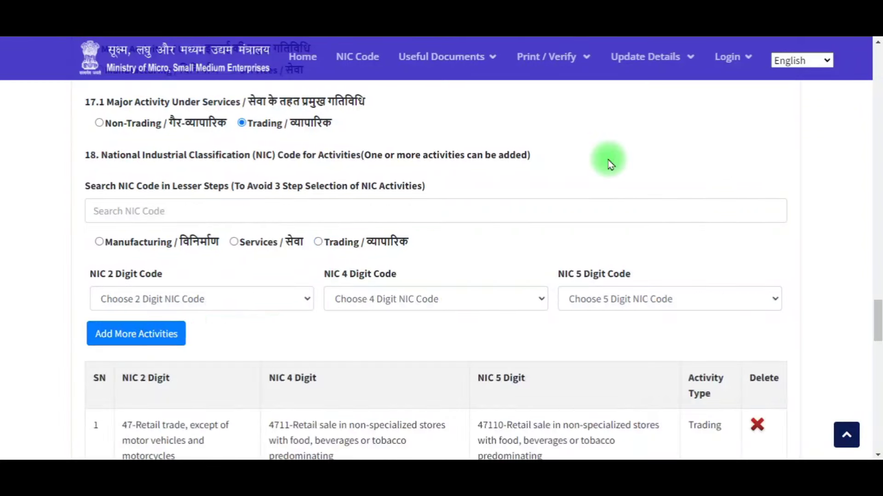
{"action": "scroll", "coordinate": [818, 39], "scroll_direction": "down", "scroll_amount": 7}
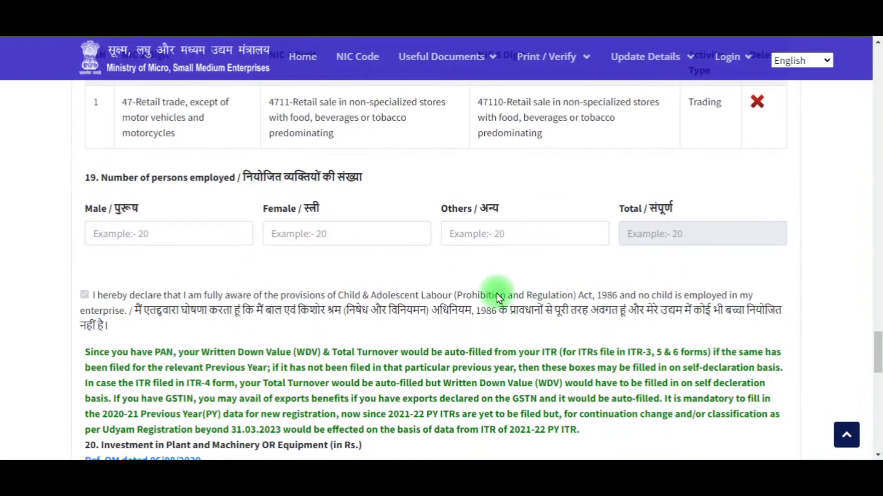
Step: Enter 1 male and 2 female persons employed under section 19
{"action": "left_click_drag", "start_coordinate": [106, 180], "coordinate": [369, 171]}
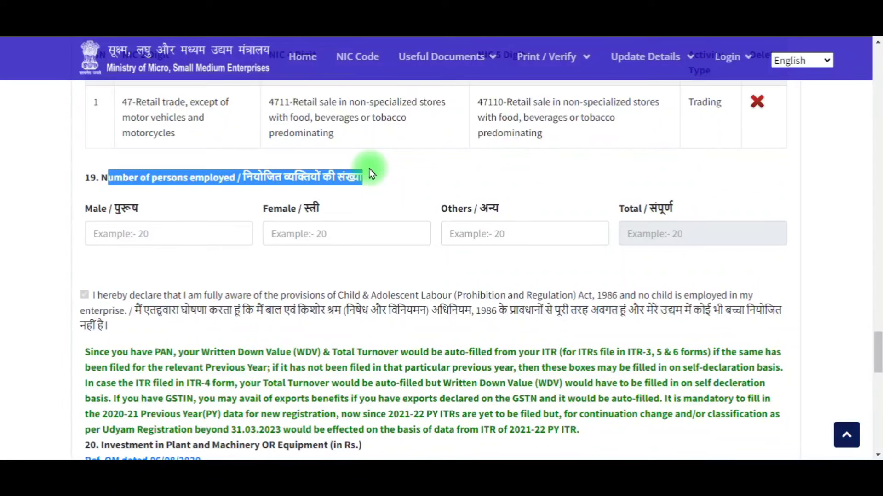
{"action": "scroll", "coordinate": [368, 171], "scroll_direction": "down", "scroll_amount": 1}
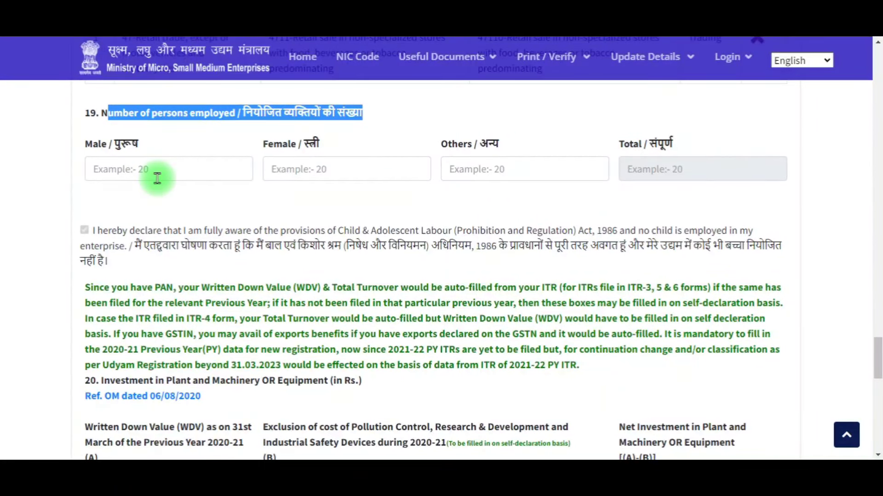
{"action": "left_click", "coordinate": [157, 178]}
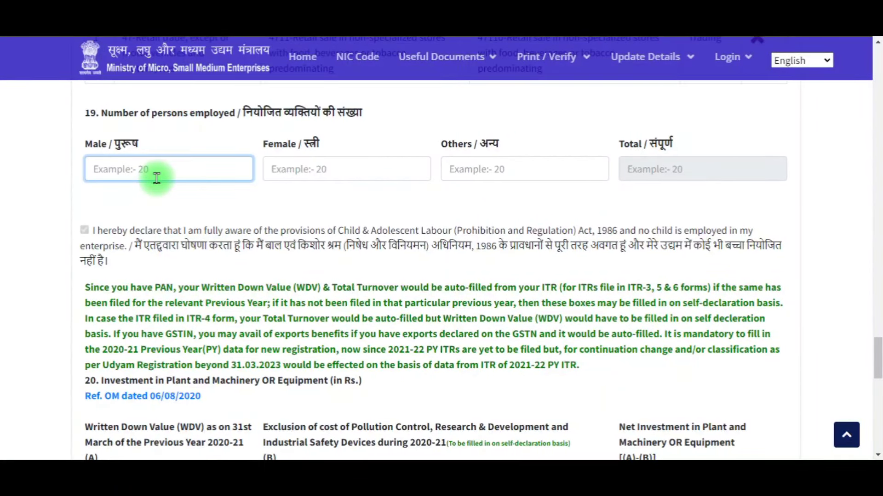
{"action": "type", "text": "1"}
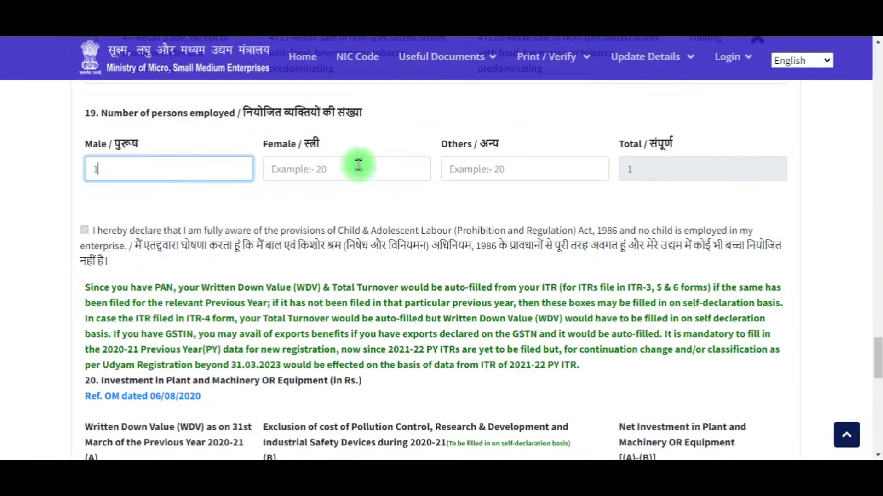
{"action": "left_click", "coordinate": [358, 164]}
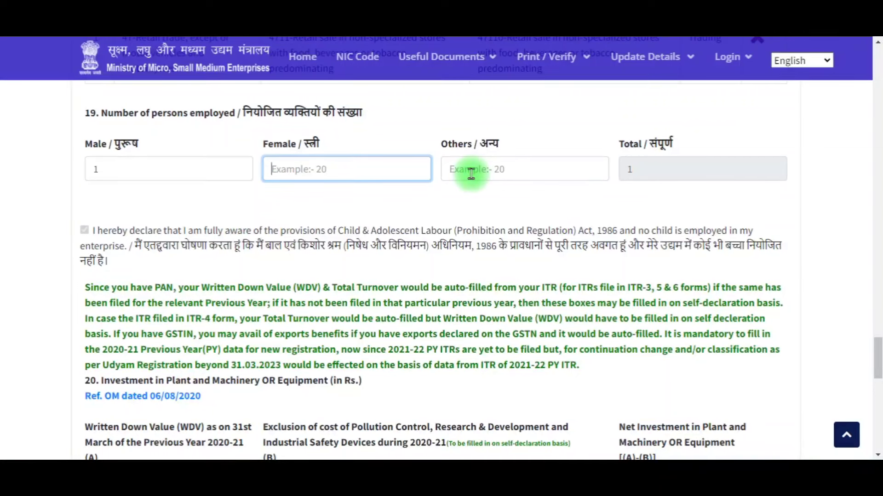
{"action": "left_click", "coordinate": [133, 169]}
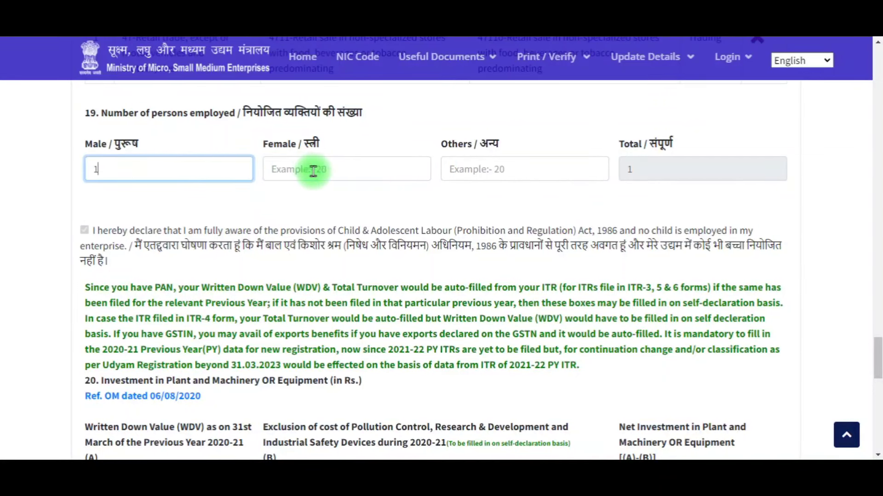
{"action": "left_click", "coordinate": [333, 169]}
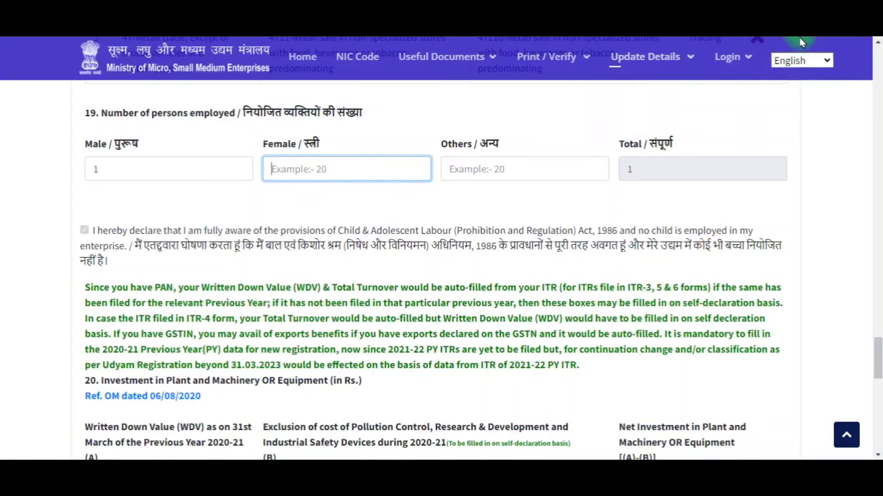
{"action": "type", "text": "2"}
{"action": "left_click", "coordinate": [118, 232]}
{"action": "scroll", "coordinate": [117, 232], "scroll_direction": "down", "scroll_amount": 4}
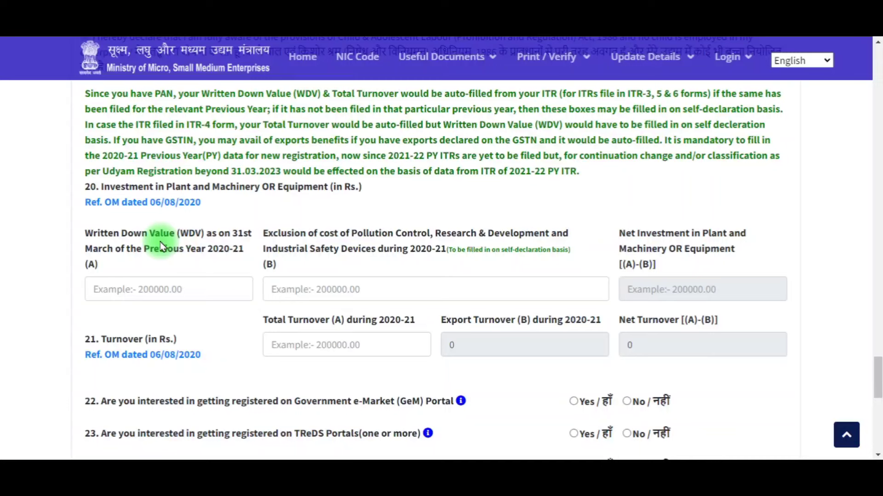
Step: Enter 400000 as the written down value (WDV) of plant and machinery
{"action": "left_click", "coordinate": [148, 295]}
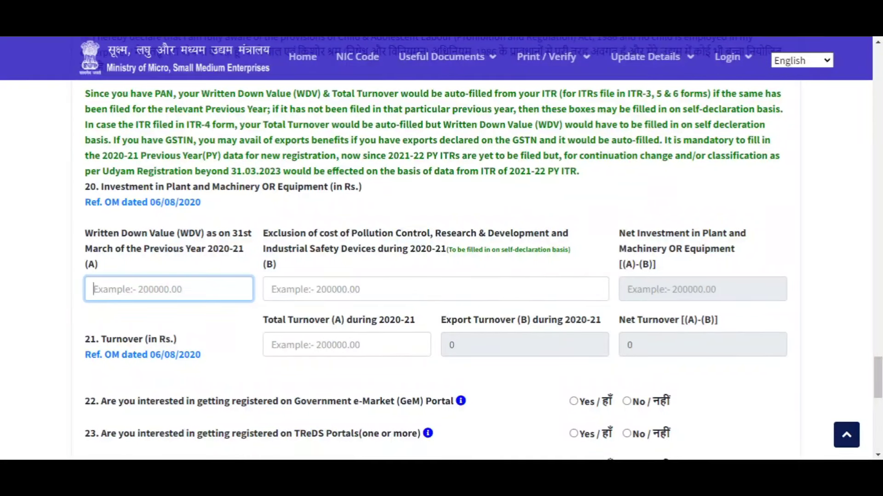
{"action": "type", "text": "400000"}
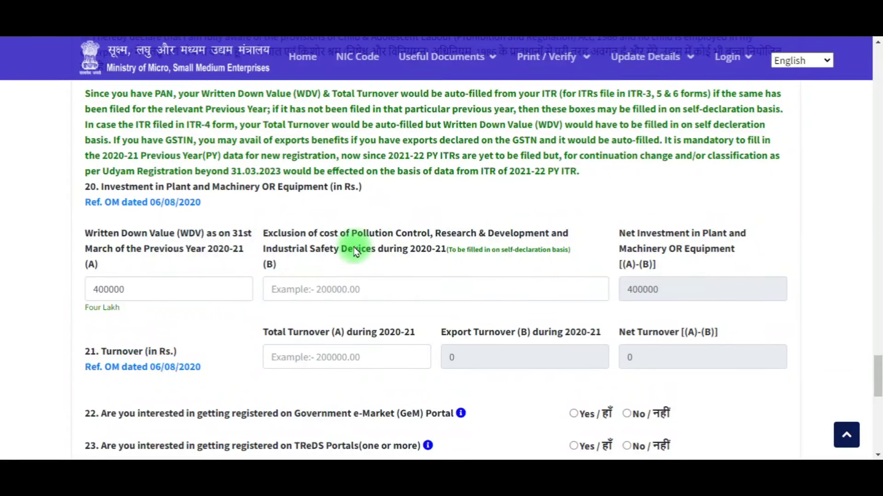
{"action": "left_click", "coordinate": [330, 290]}
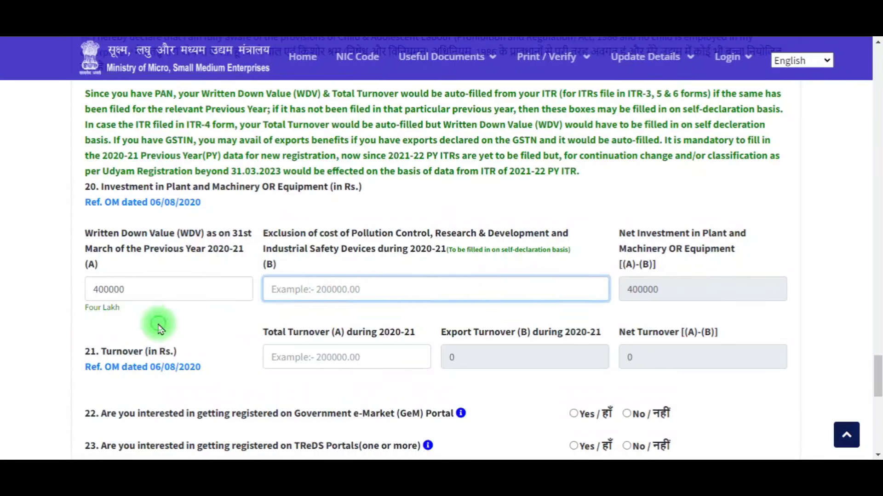
{"action": "scroll", "coordinate": [272, 312], "scroll_direction": "down", "scroll_amount": 1}
{"action": "scroll", "coordinate": [272, 312], "scroll_direction": "down", "scroll_amount": 1}
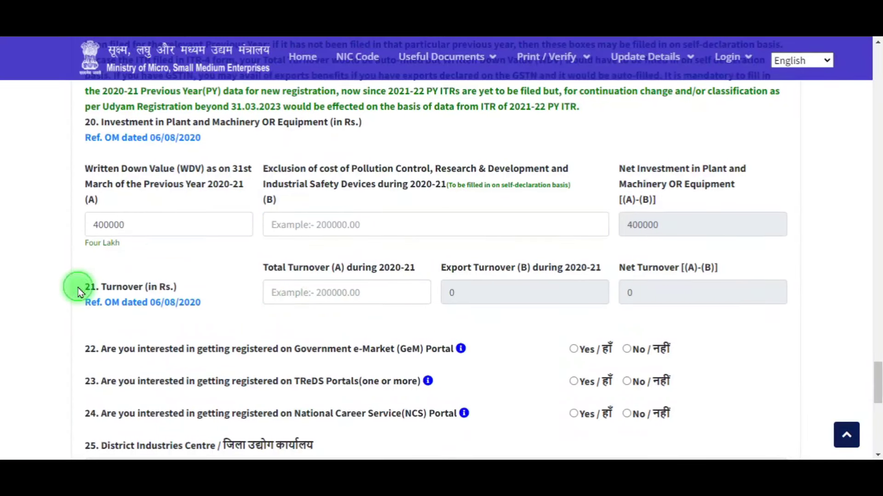
Step: Enter 144000 as the total turnover for 2020-21
{"action": "left_click_drag", "start_coordinate": [79, 292], "coordinate": [173, 290]}
{"action": "left_click", "coordinate": [294, 291]}
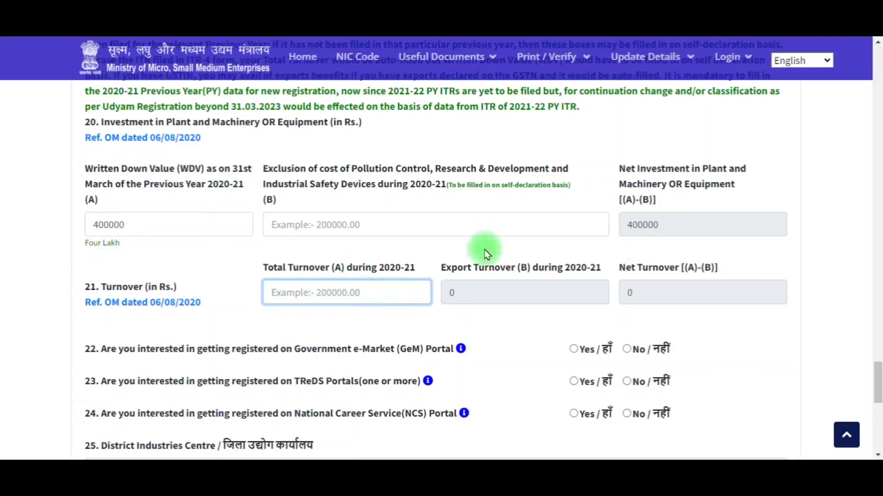
{"action": "type", "text": "144000"}
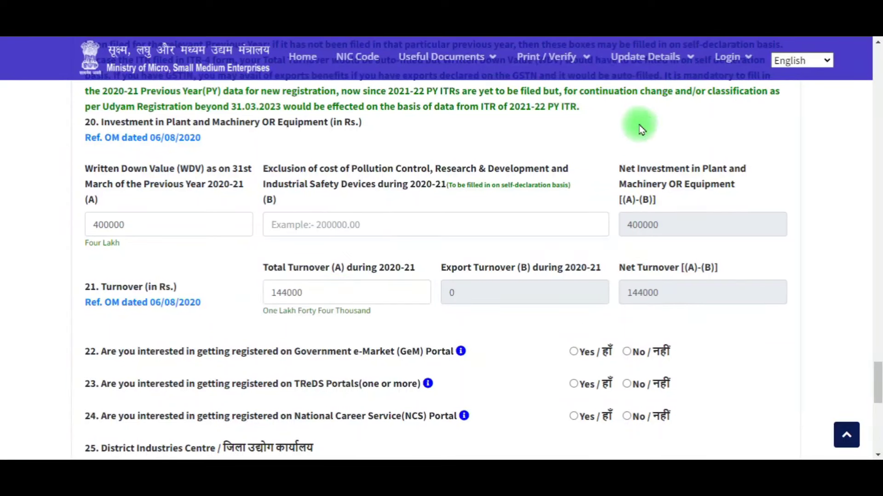
{"action": "scroll", "coordinate": [616, 178], "scroll_direction": "down", "scroll_amount": 1}
{"action": "scroll", "coordinate": [612, 182], "scroll_direction": "down", "scroll_amount": 1}
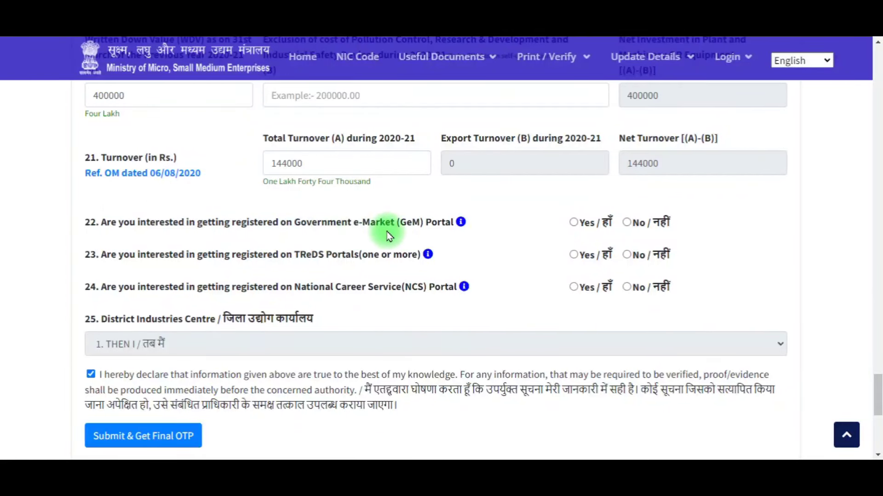
Step: Answer No to the GeM portal registration question
{"action": "left_click", "coordinate": [627, 224]}
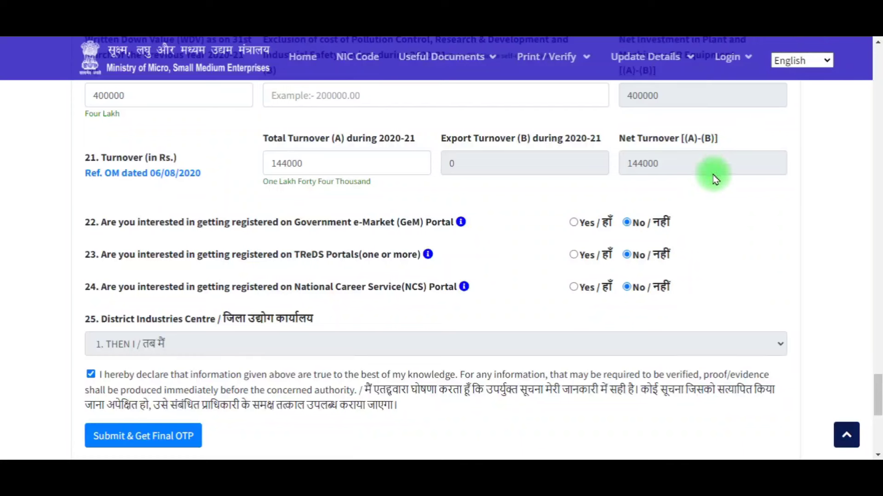
{"action": "scroll", "coordinate": [715, 225], "scroll_direction": "down", "scroll_amount": 2}
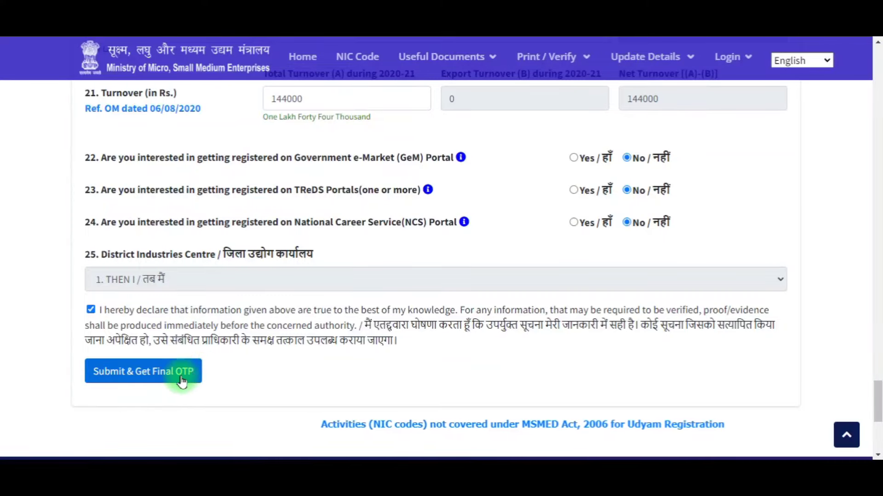
{"action": "scroll", "coordinate": [311, 325], "scroll_direction": "up", "scroll_amount": 20}
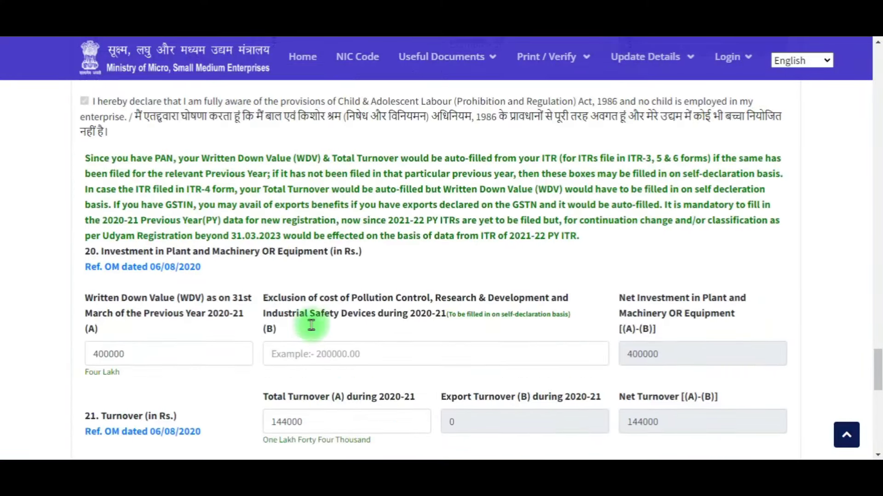
{"action": "scroll", "coordinate": [311, 325], "scroll_direction": "up", "scroll_amount": 4}
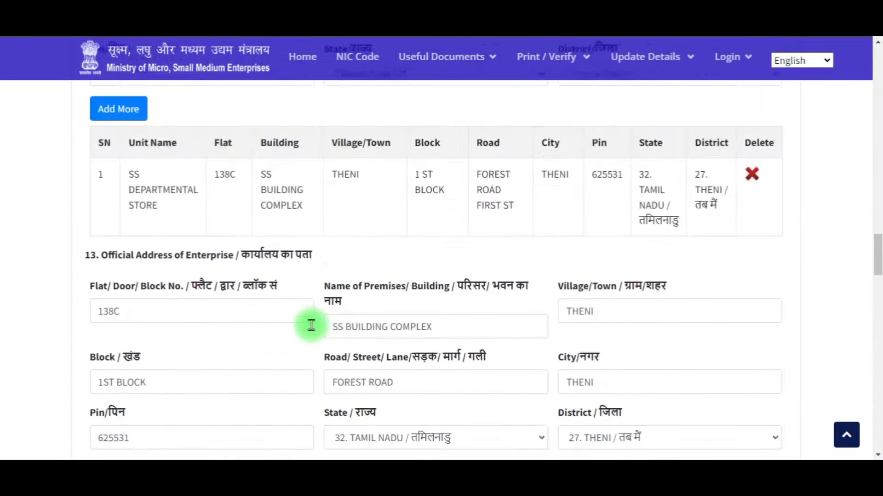
{"action": "scroll", "coordinate": [312, 325], "scroll_direction": "down", "scroll_amount": 20}
Step: Submit the form for the final OTP and confirm the entered data is correct
{"action": "scroll", "coordinate": [317, 331], "scroll_direction": "down", "scroll_amount": 5}
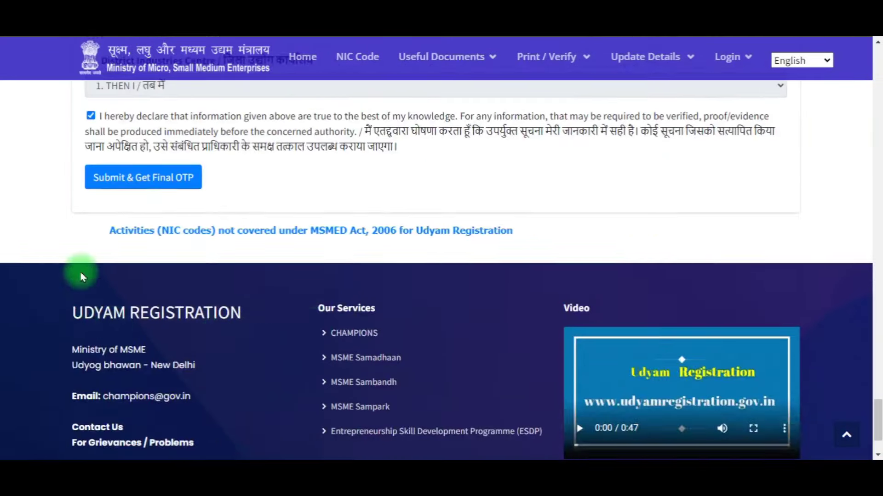
{"action": "scroll", "coordinate": [79, 276], "scroll_direction": "up", "scroll_amount": 1}
{"action": "left_click", "coordinate": [182, 219]}
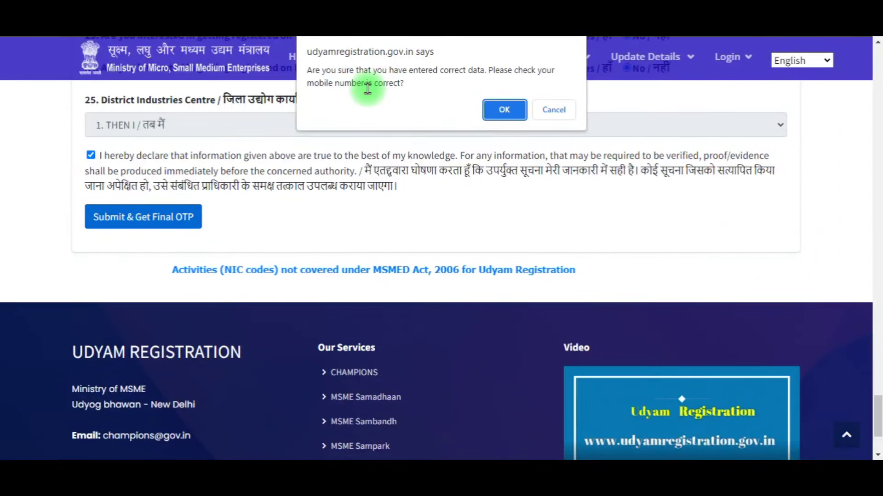
{"action": "left_click", "coordinate": [503, 112]}
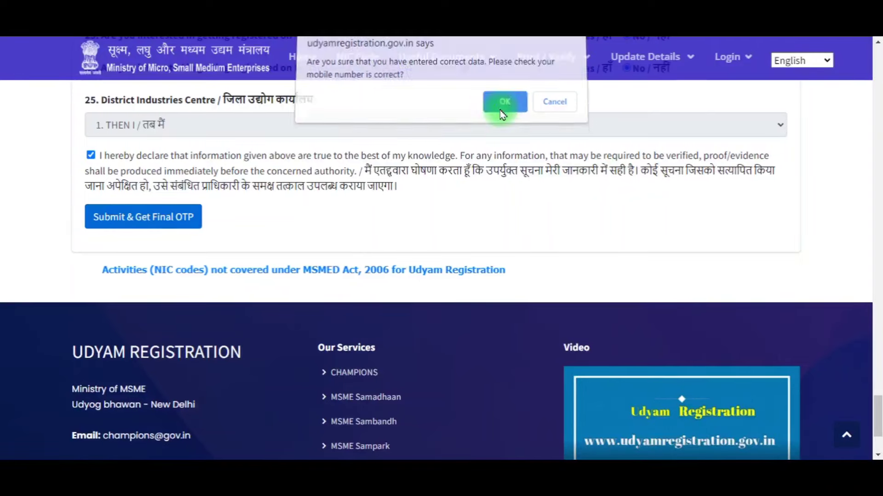